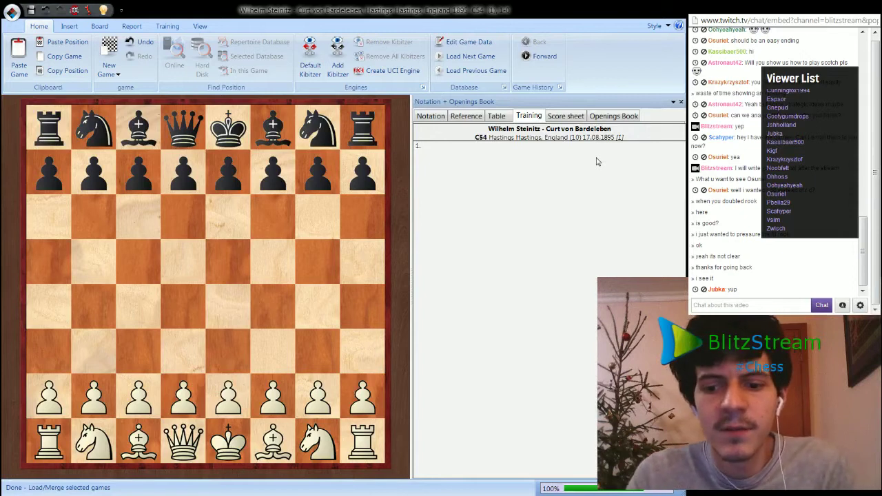
Replay 1.e4 e5 2.Nf3 Nc6 3...Bc5 up to 4.c3 and its Giuoco Piano comment.
key("Right")
key("Right")
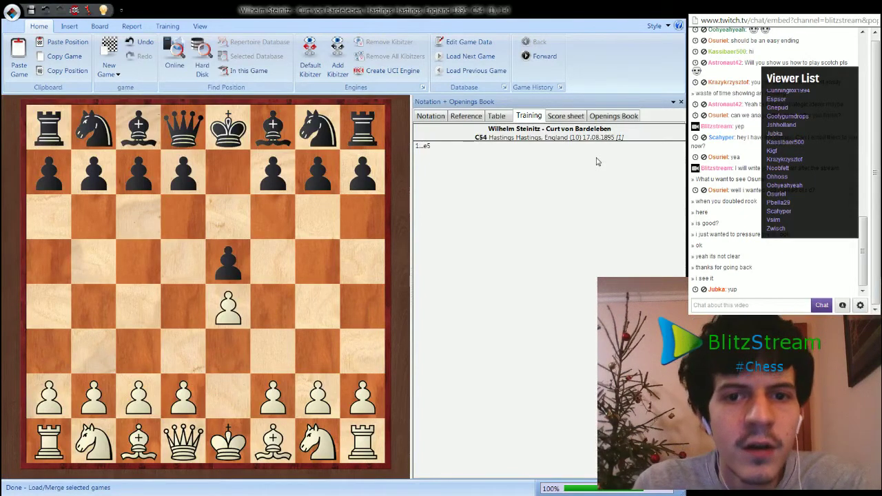
key("Right")
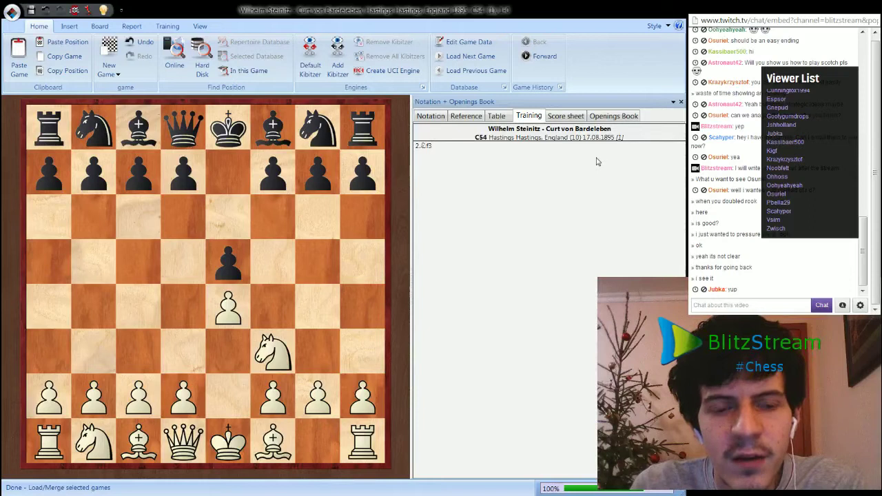
key("Right")
key("Right")
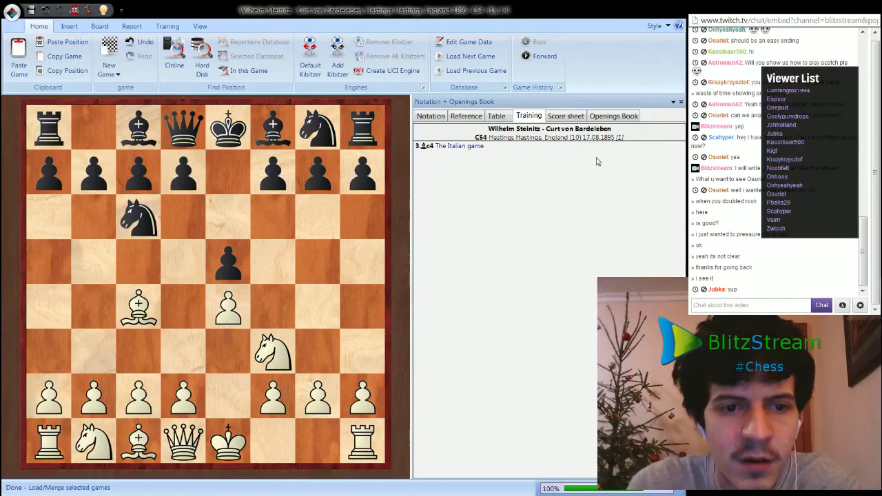
key("Right")
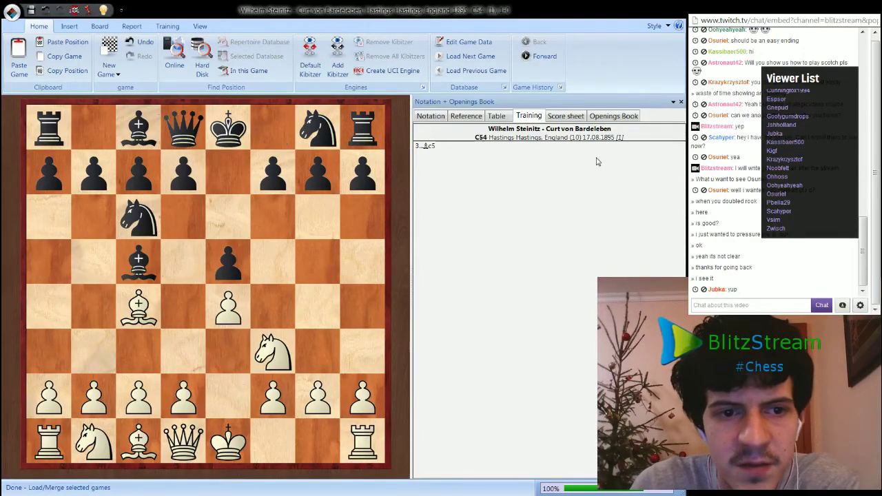
key("Right")
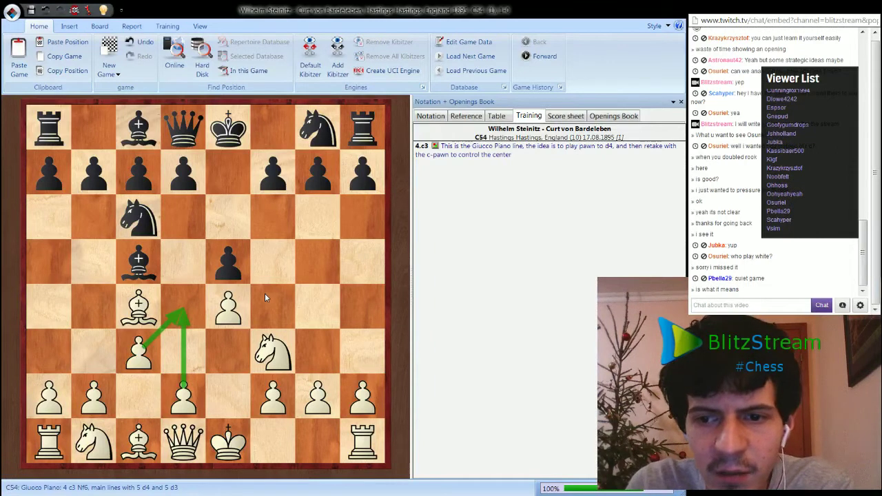
Replay 4...Nf6 5.d4 exd4 6.cxd4 Bb4+ 7.Nc3 d5 up to the theory comment.
key("Right")
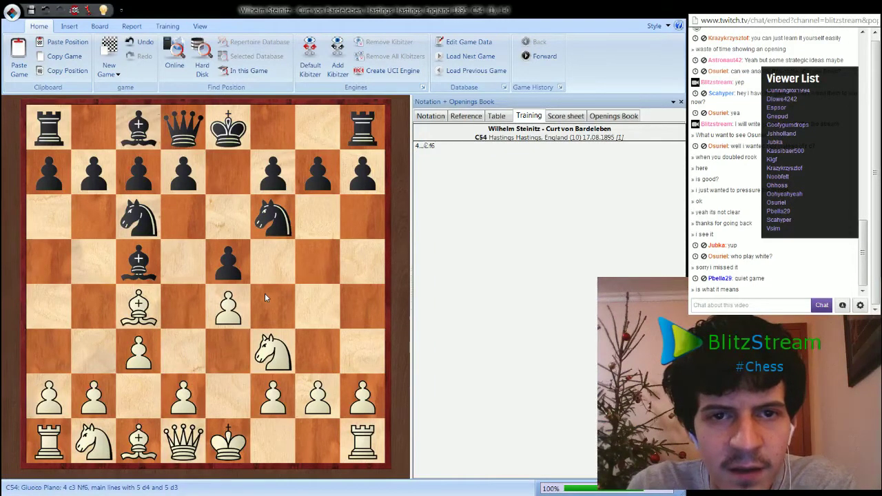
key("Right")
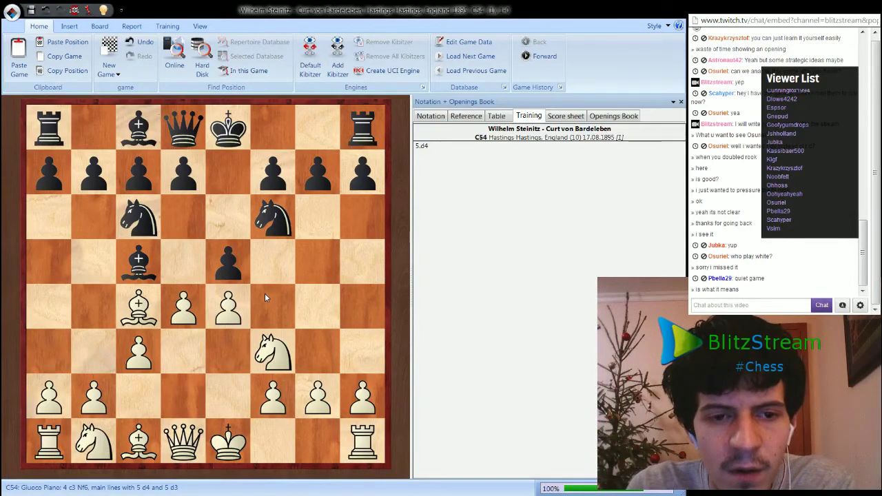
key("Left")
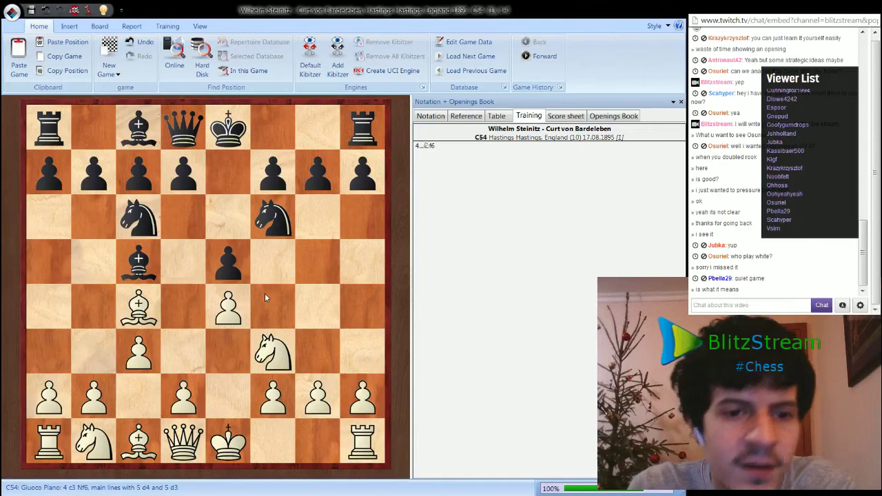
key("Right")
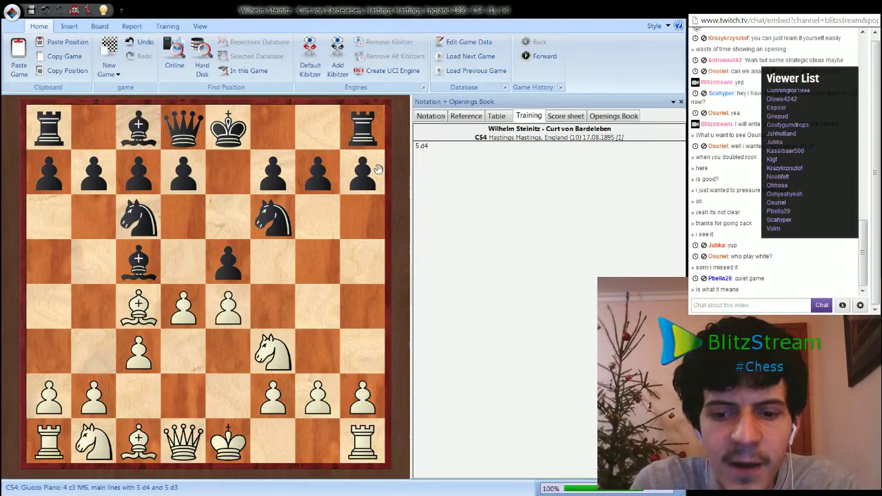
key("Right")
key("Right")
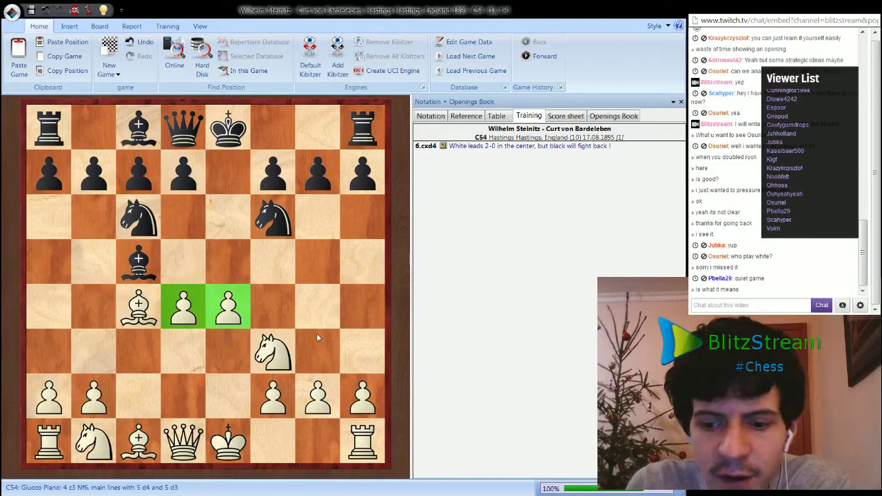
key("Right")
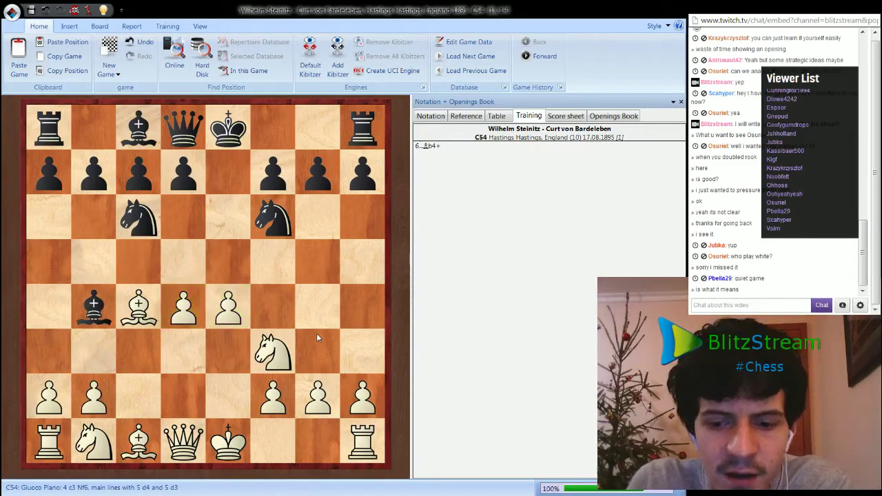
key("Right")
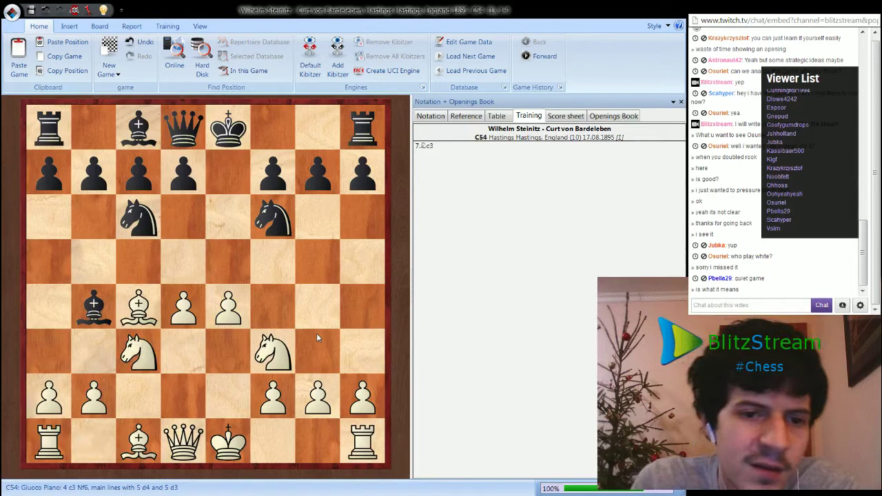
key("Right")
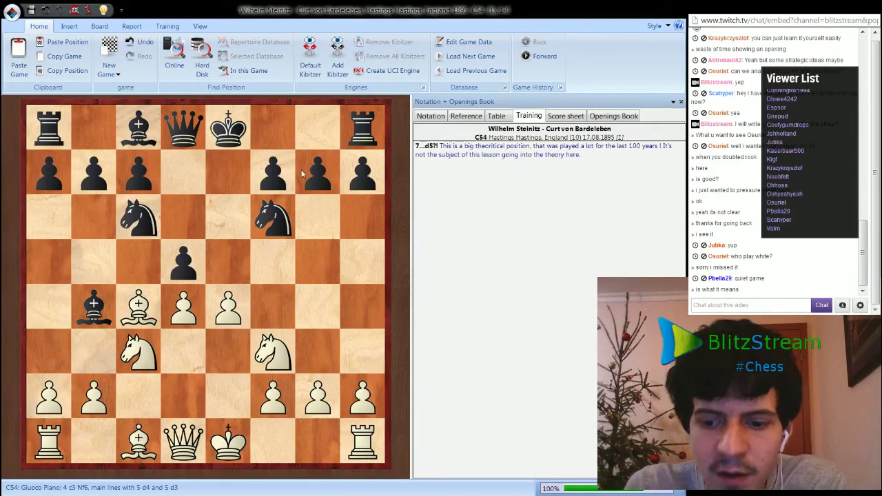
Play 8.exd5 Nxd5 past the isolated-pawn comment, then 9.0-0.
key("Right")
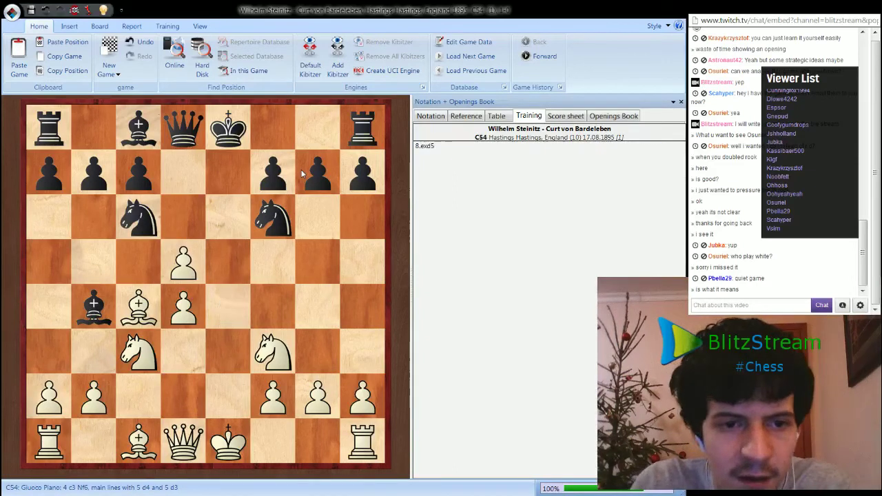
key("Right")
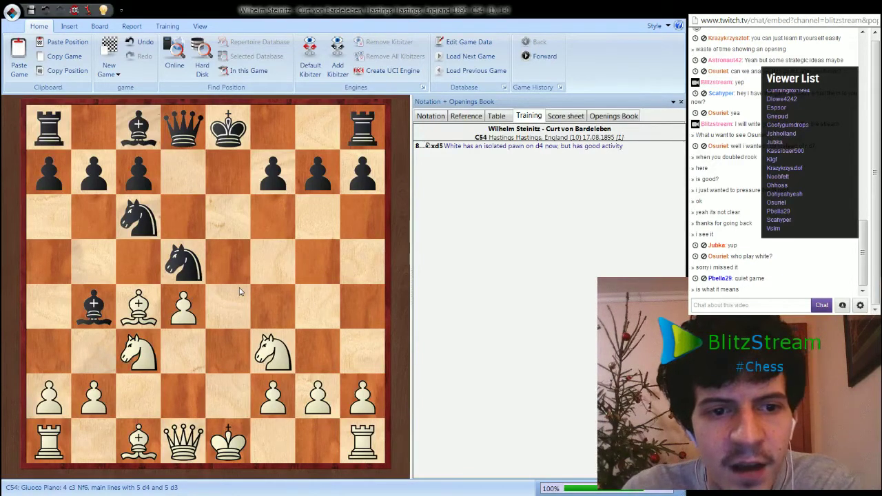
key("Right")
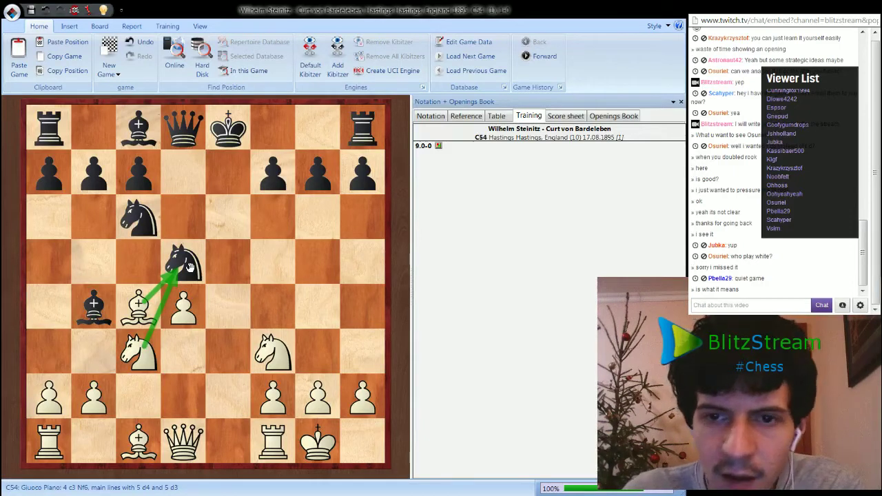
From 9.0-0, enter the sideline 9...Nxc3 10.bxc3 Bxc3 11.Bxf7+ Kxf7 12.Qb3+.
key("Right")
key("Left")
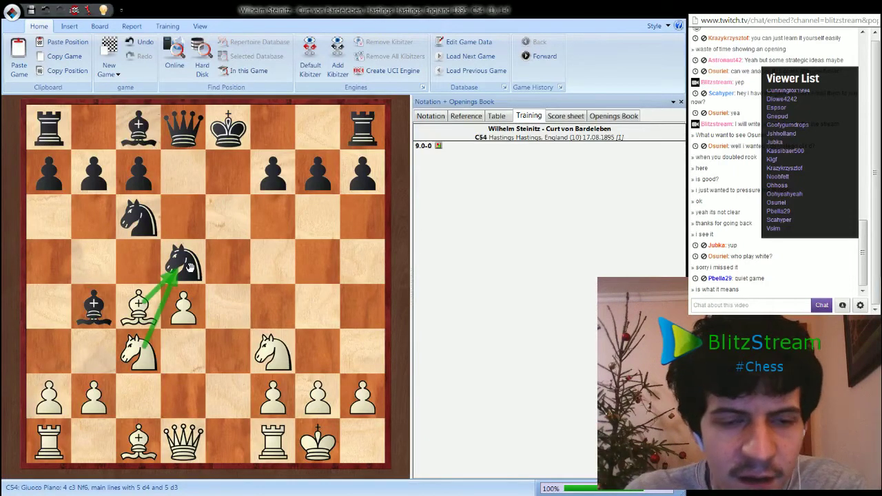
left_click_drag(189, 268, 137, 352)
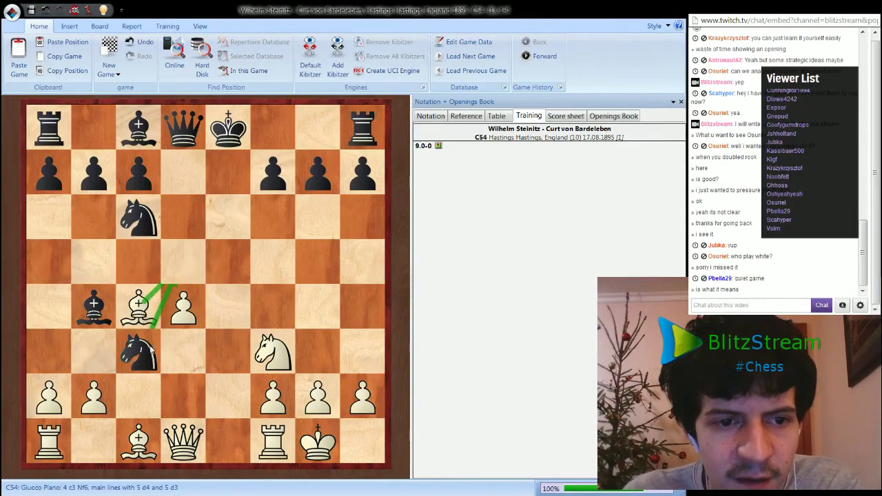
left_click_drag(93, 396, 138, 352)
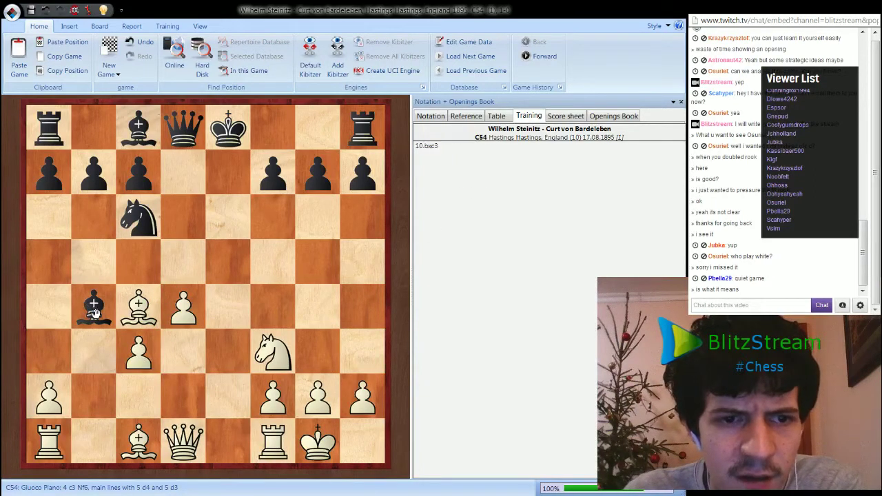
left_click_drag(93, 307, 138, 352)
left_click_drag(145, 315, 276, 177)
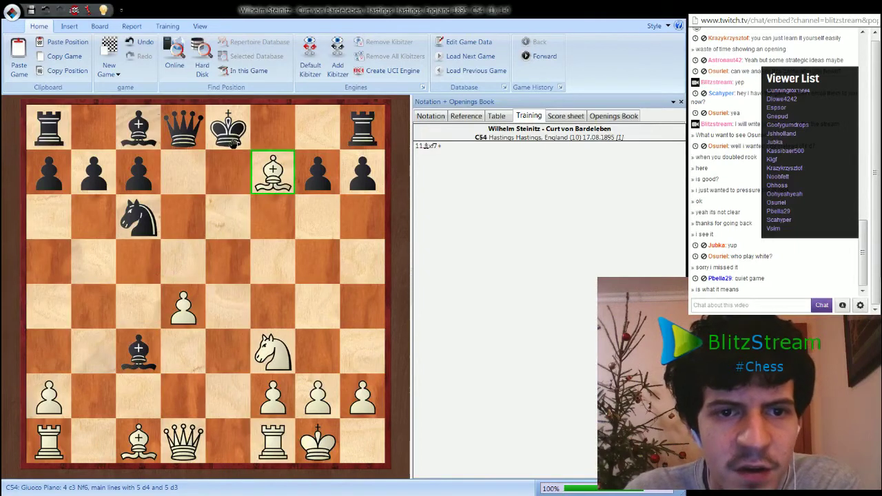
left_click_drag(233, 141, 273, 173)
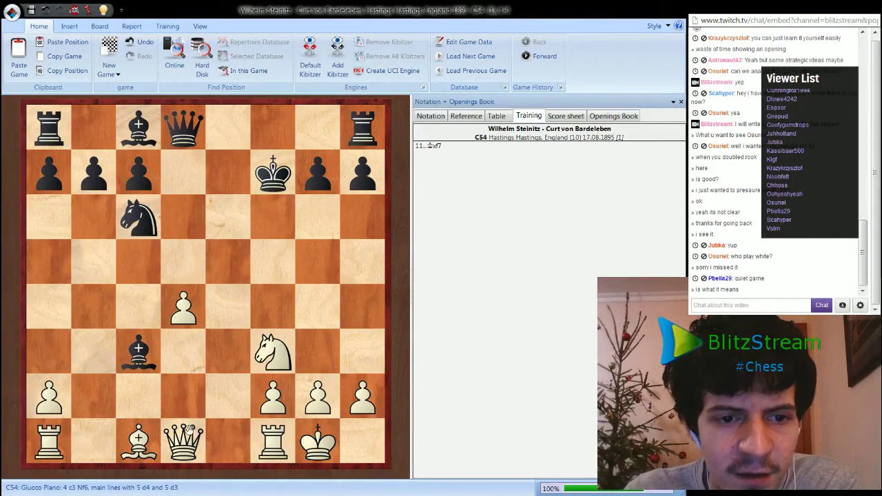
left_click_drag(184, 441, 115, 355)
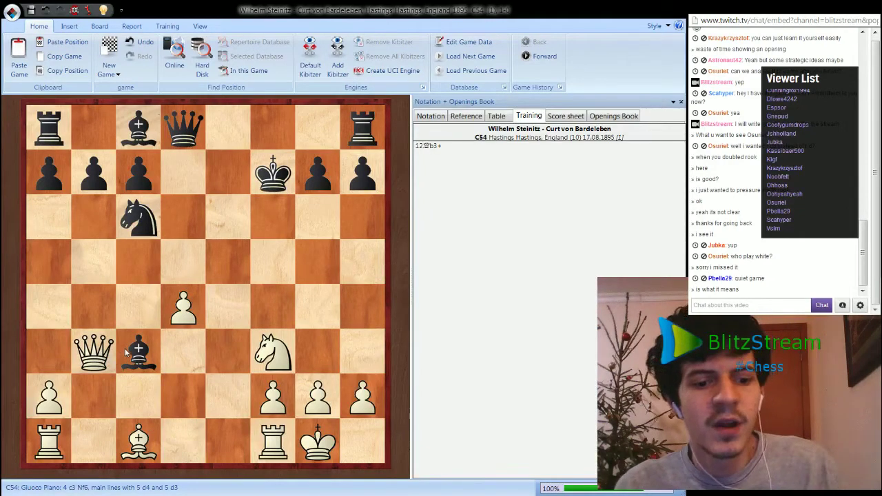
Draw arrows showing the b3 queen attacking the c3 bishop and checking the f7 king.
left_click(148, 352)
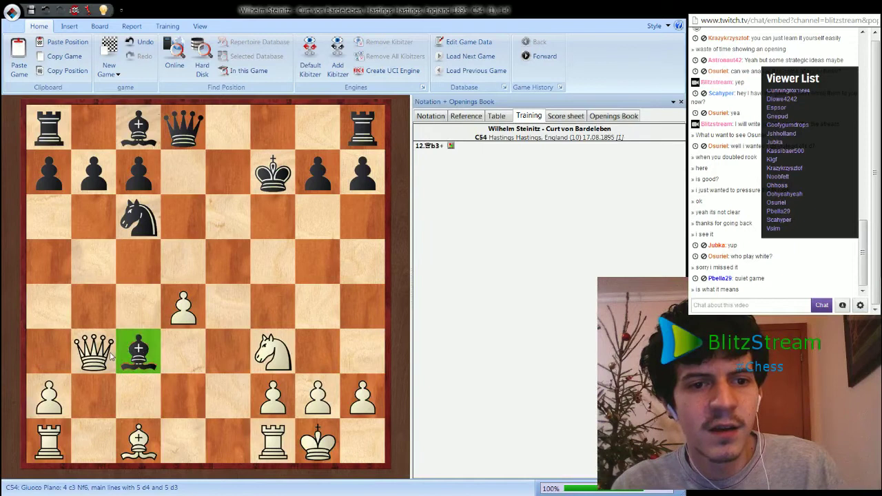
left_click(113, 354, "alt")
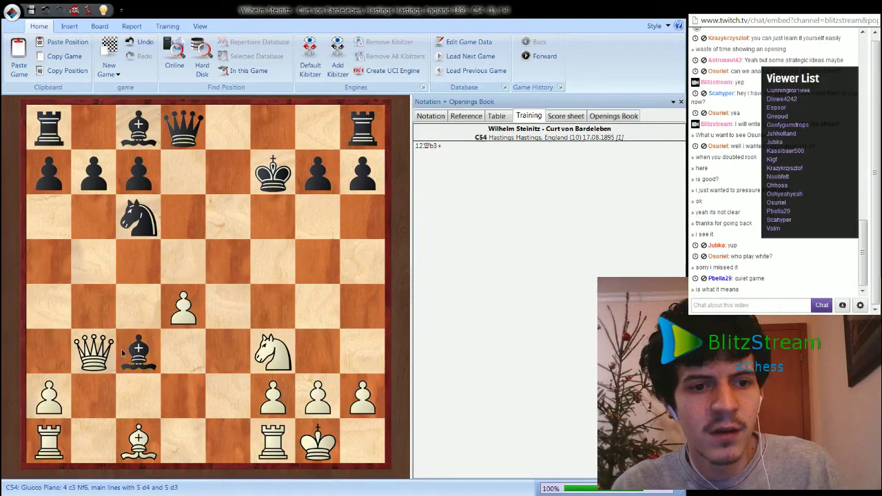
left_click_drag(95, 352, 131, 350)
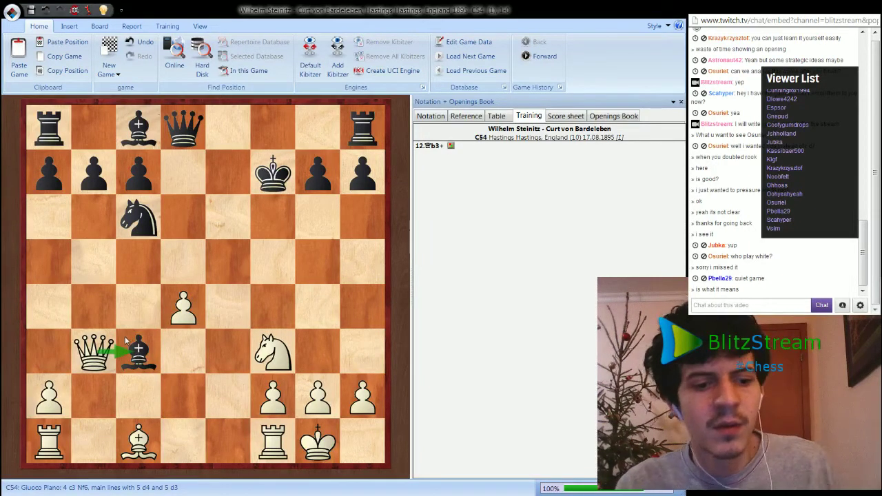
left_click_drag(112, 341, 274, 185)
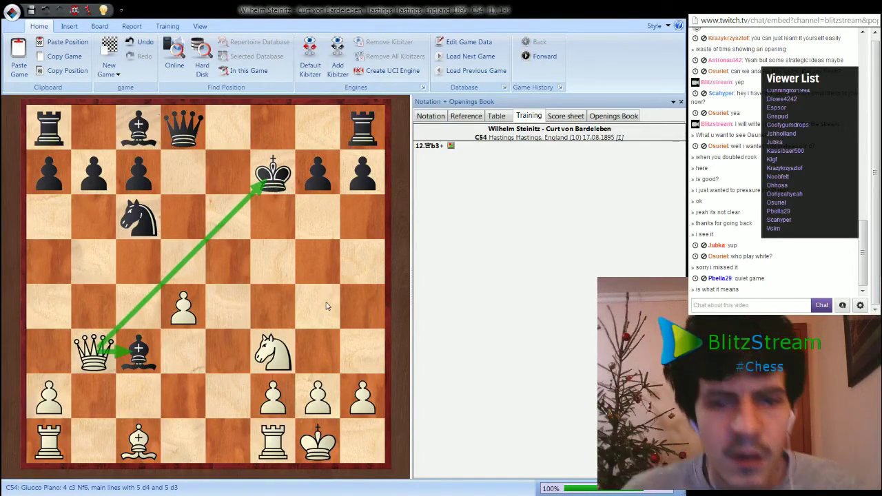
Return to 11.Bxf7+ and add the alternative 11...Kf8 12.Ba3+.
key("Left")
key("Left")
key("Left")
key("Right")
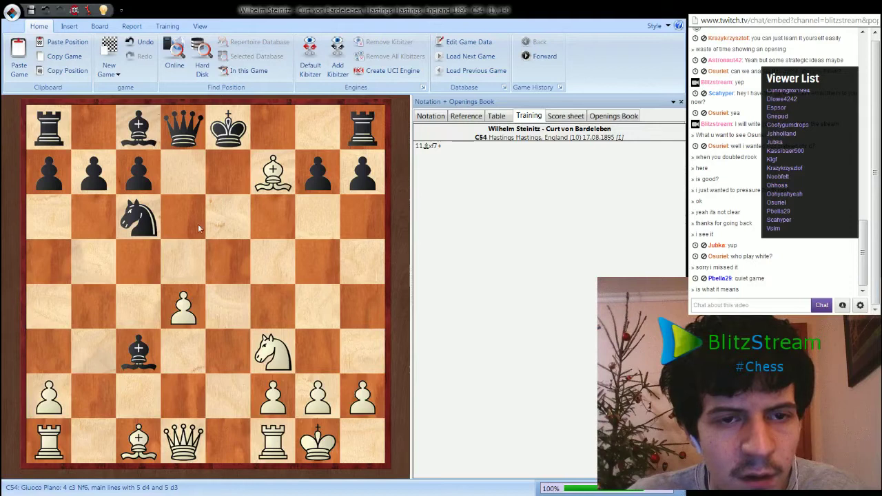
left_click_drag(228, 138, 270, 138)
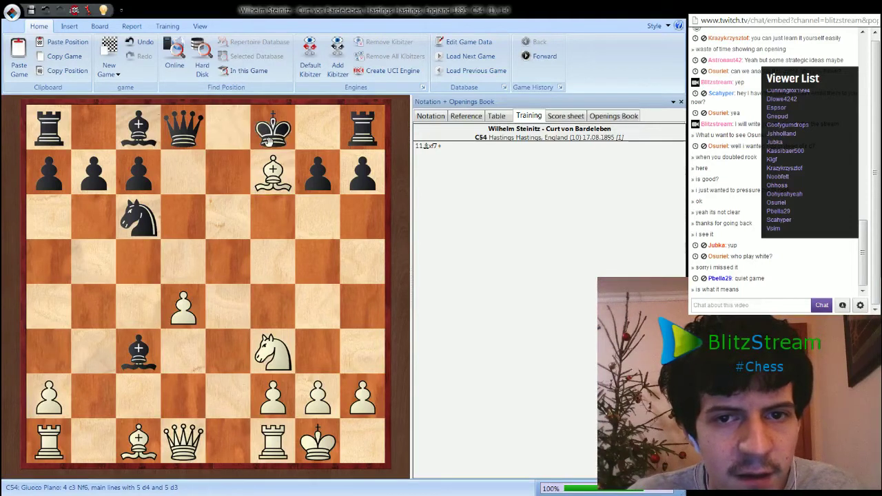
left_click_drag(138, 442, 50, 351)
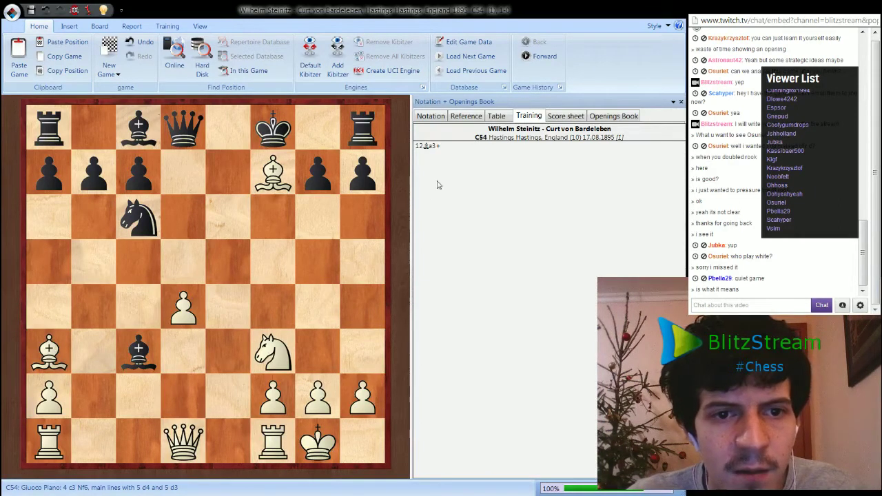
Return to 9.0-0 and replay 9...Be6 10.Bg5 Be7, showing the exchange comment.
key("Left")
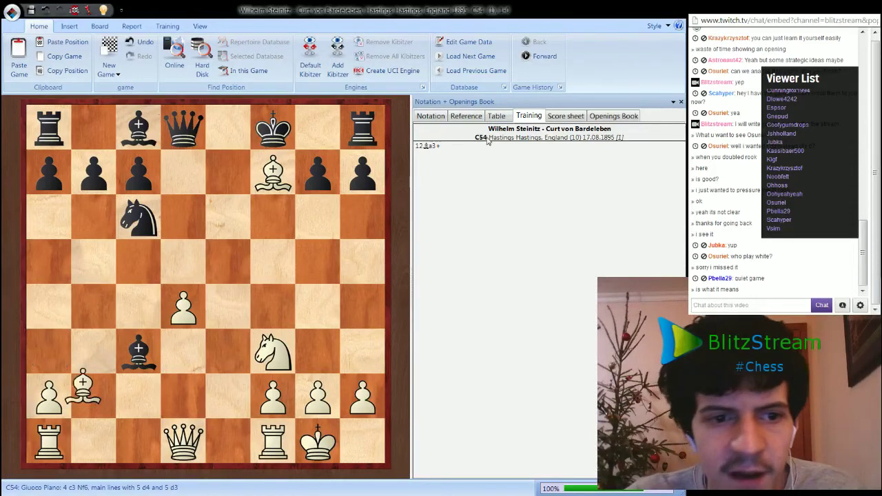
key("Left")
key("Left")
key("Left")
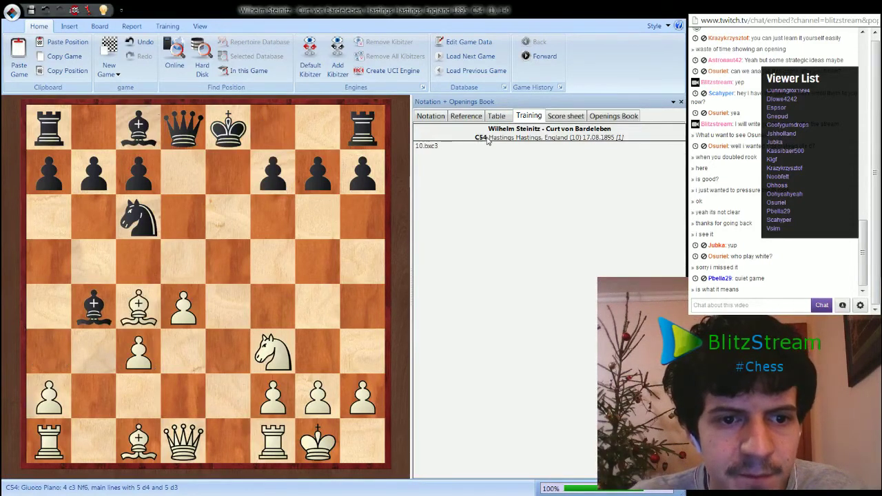
key("Left")
key("Left")
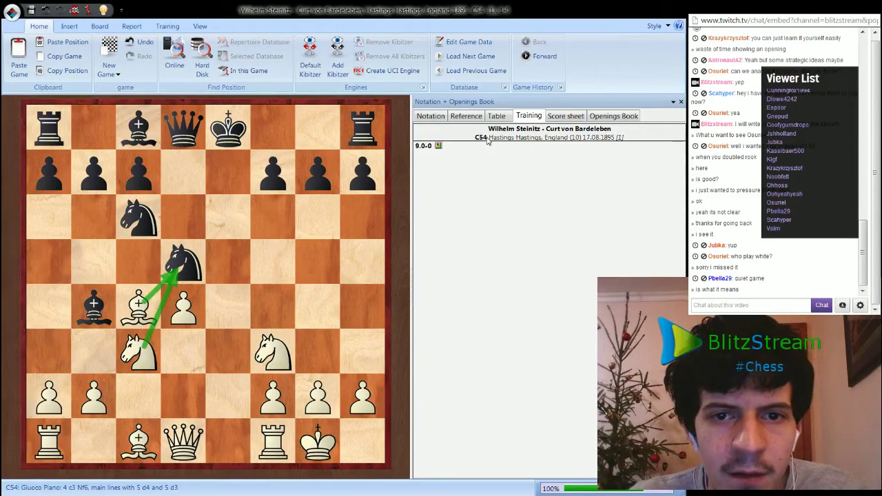
key("Right")
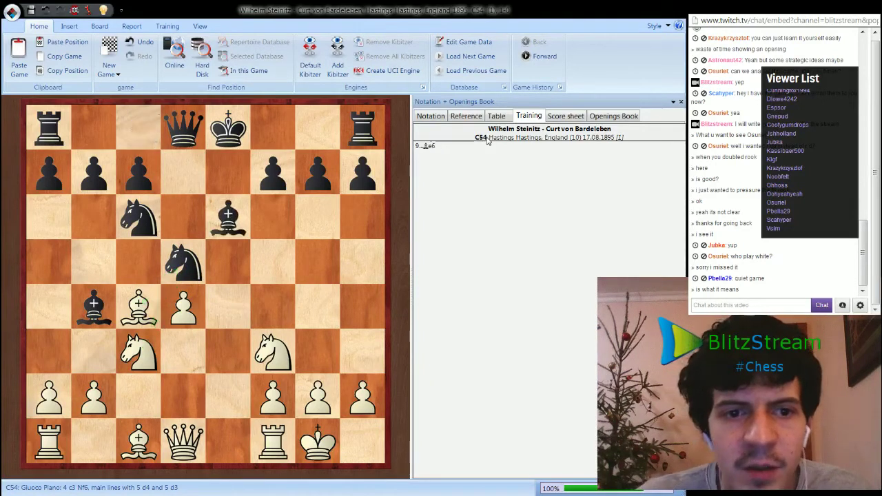
key("Right")
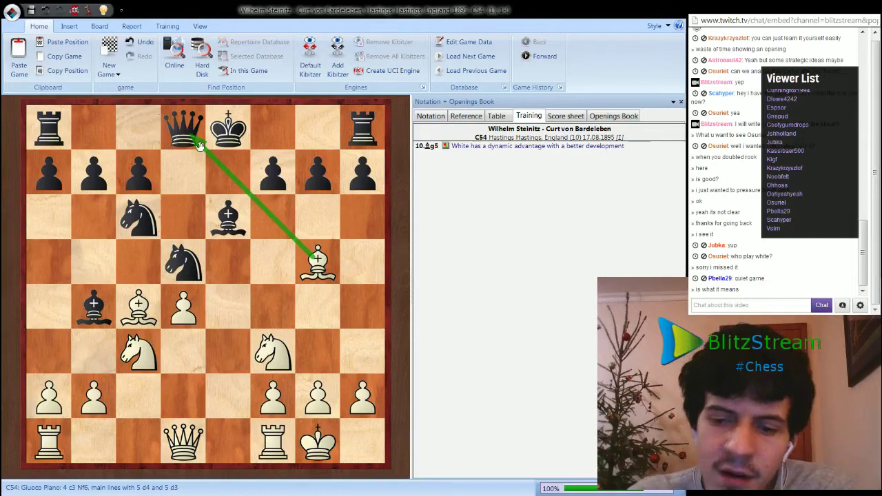
key("Right")
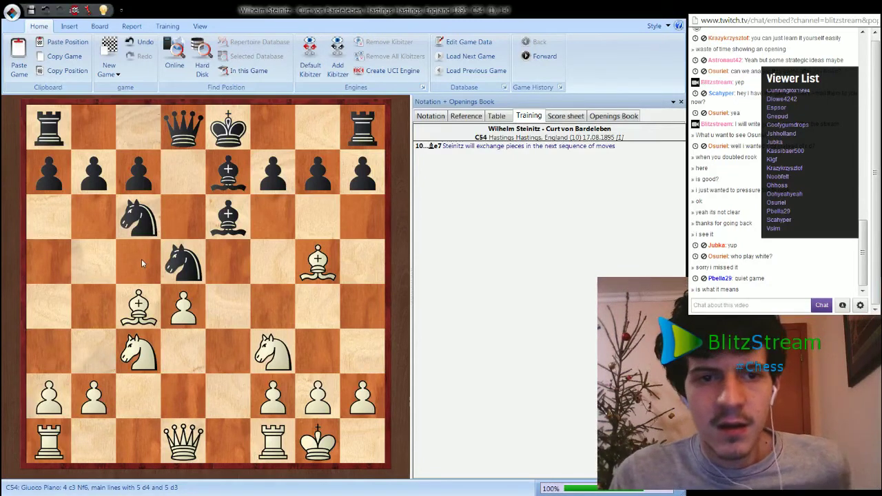
Play the exchanges 11.Bxd5 Bxd5 12.Nxd5 Qxd5 13.Bxe7 Nxe7 to 14.Re1.
key("Right")
key("Right")
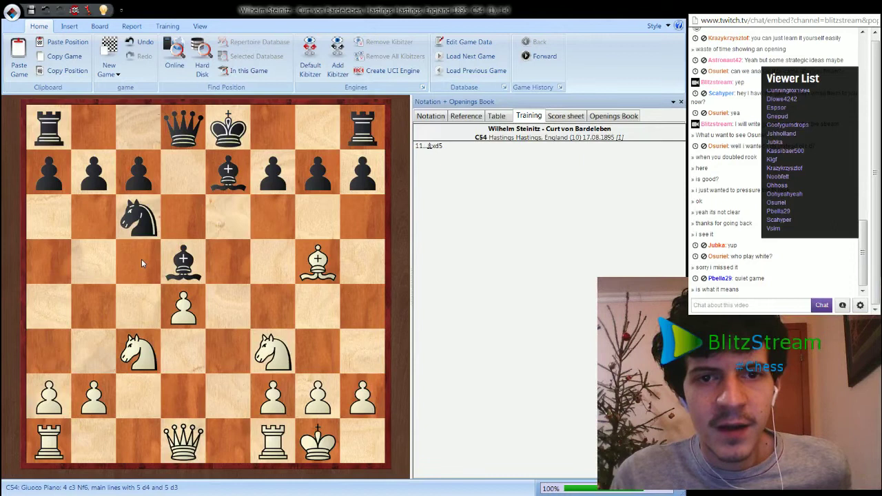
key("Right")
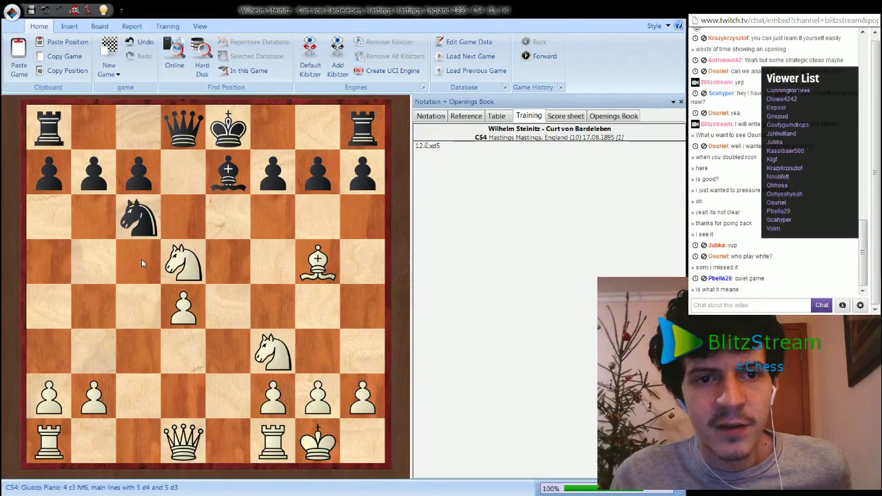
key("Right")
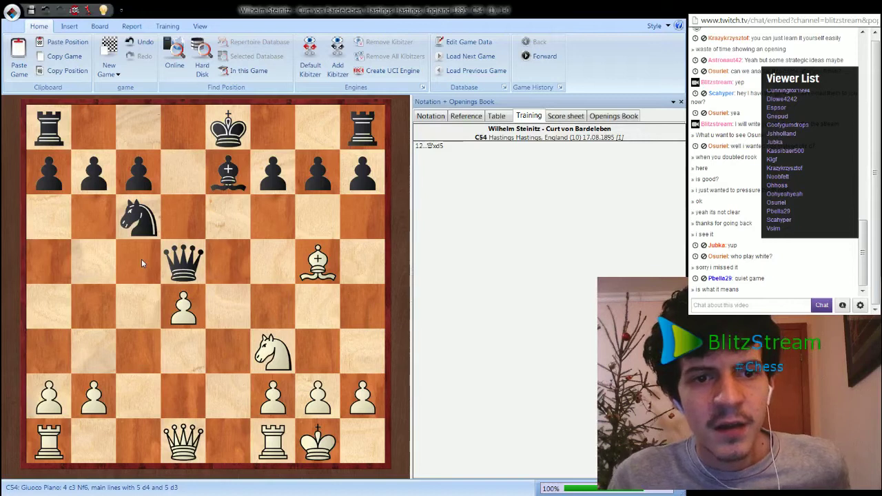
key("Right")
key("Right")
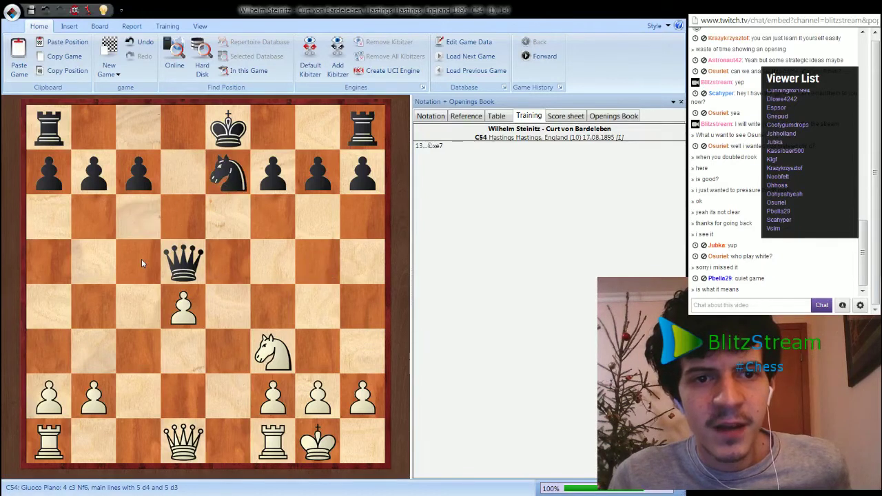
key("Right")
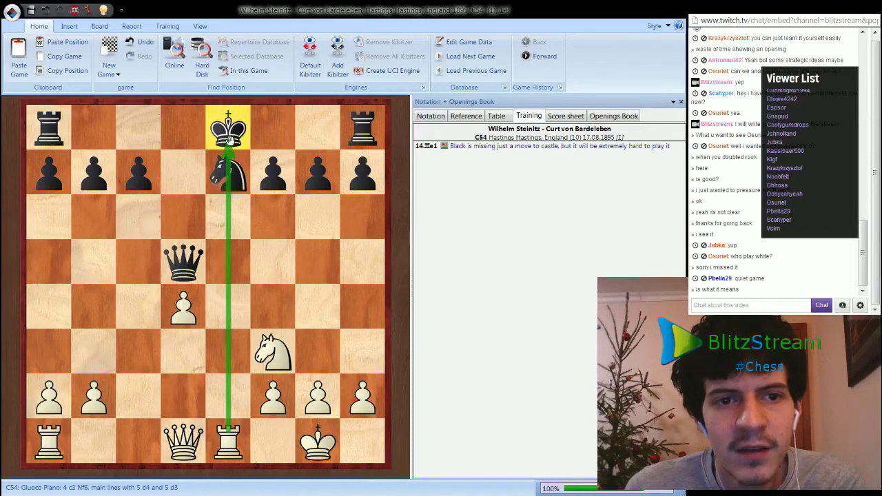
Try Black castling short, answered by 15.Rxe7, then return to 14.Re1.
left_click_drag(241, 138, 317, 135)
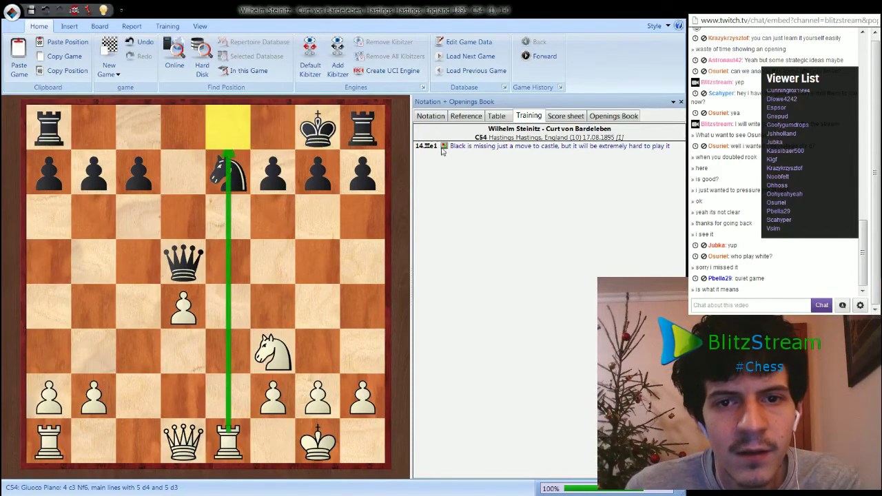
left_click_drag(228, 441, 236, 172)
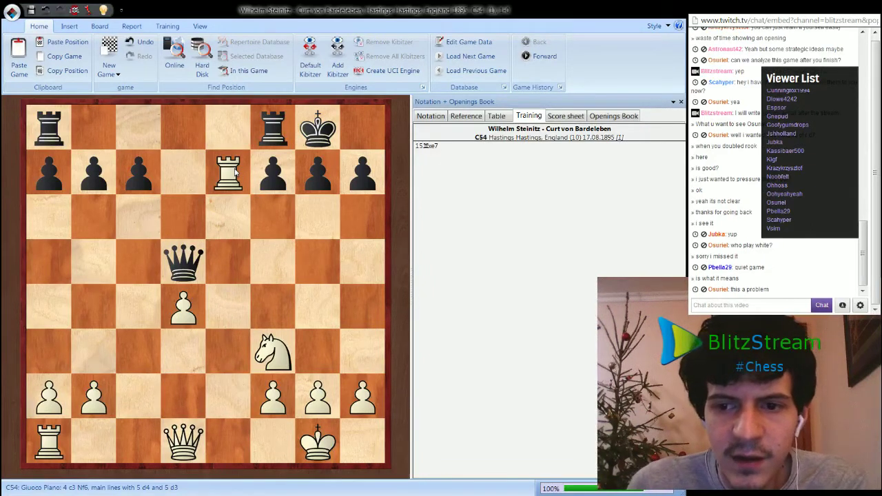
key("Left")
key("Left")
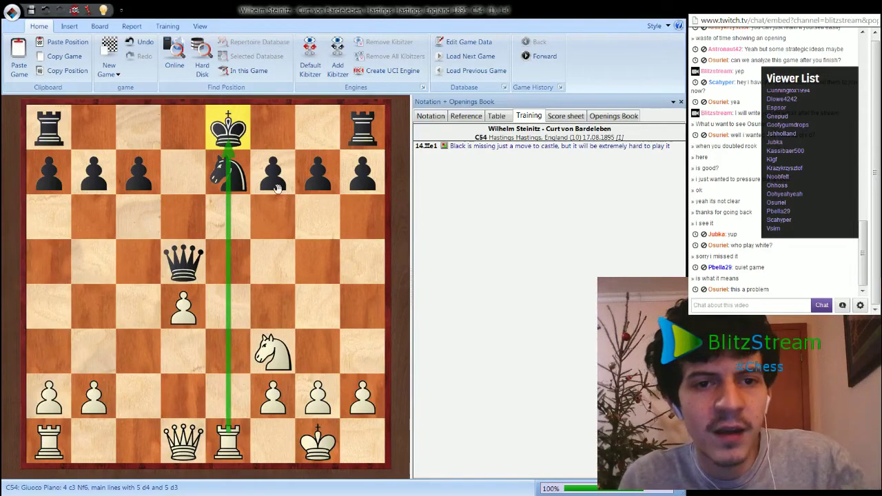
Draw arrows f7–f6, e8–f7 and h8–e8 for Black's plan, then play 14...f6.
left_click_drag(276, 181, 276, 208)
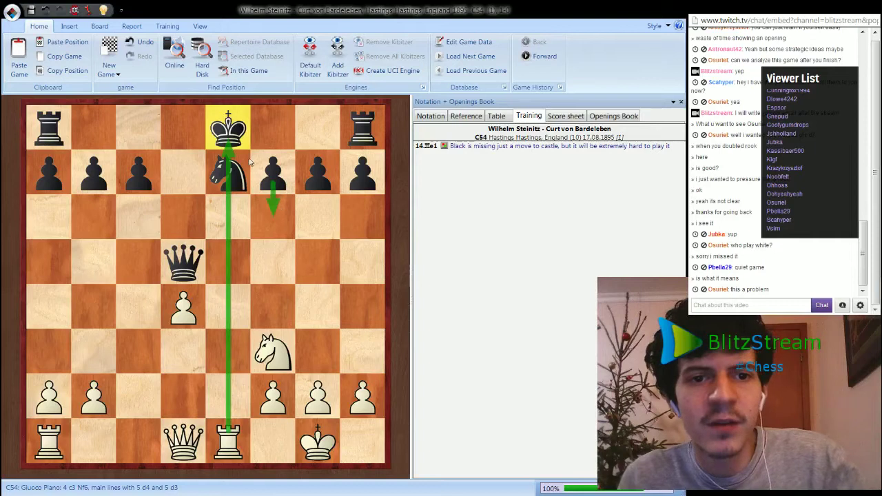
left_click_drag(231, 146, 271, 172)
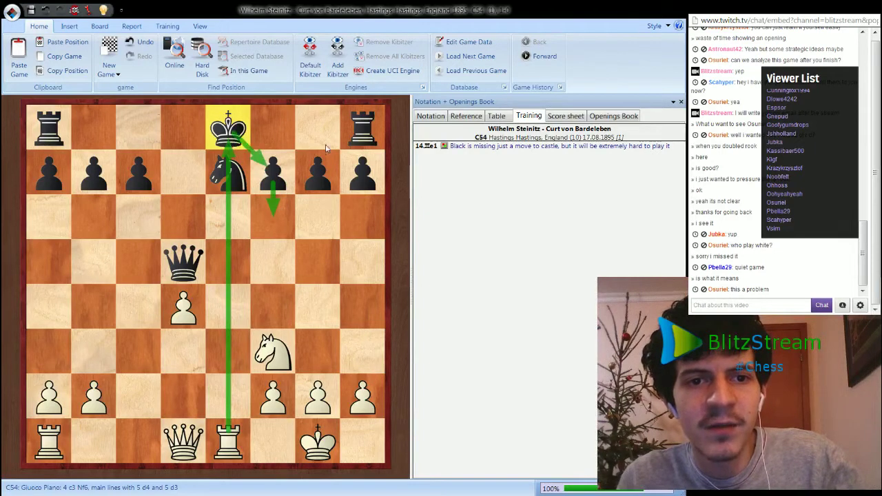
left_click_drag(362, 138, 231, 142)
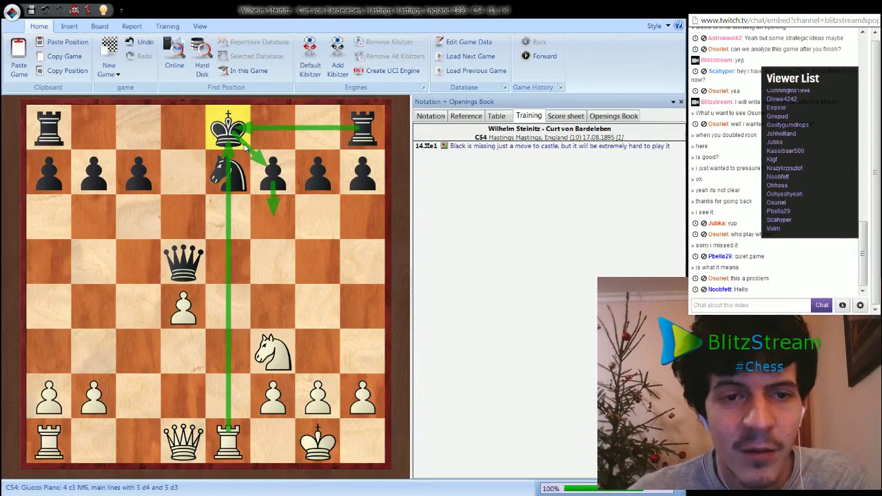
key("Right")
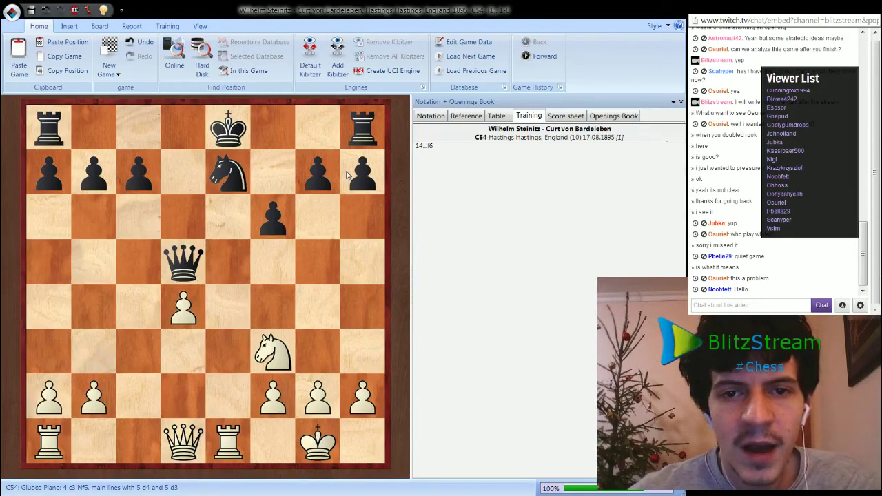
Play 15.Qa4+ Kf7 16.Ne5+ fxe5 17.Rxe5 Qd6 from 14...f6.
key("Right")
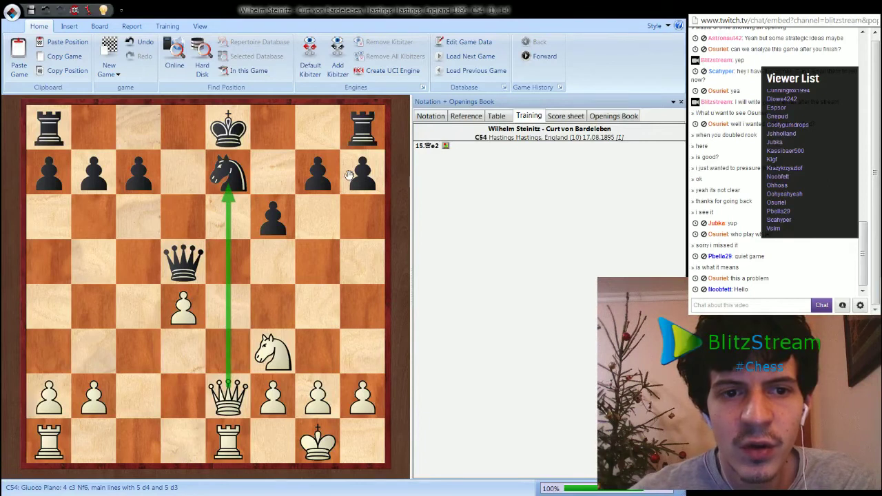
key("Left")
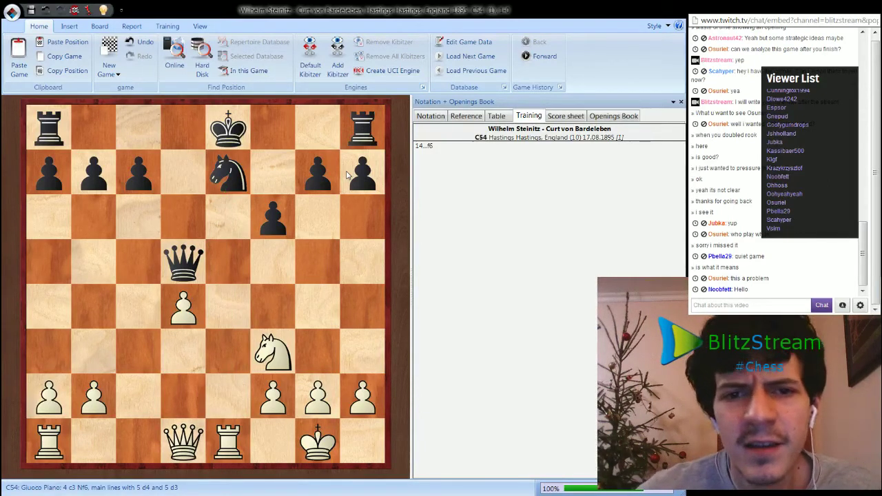
key("Right")
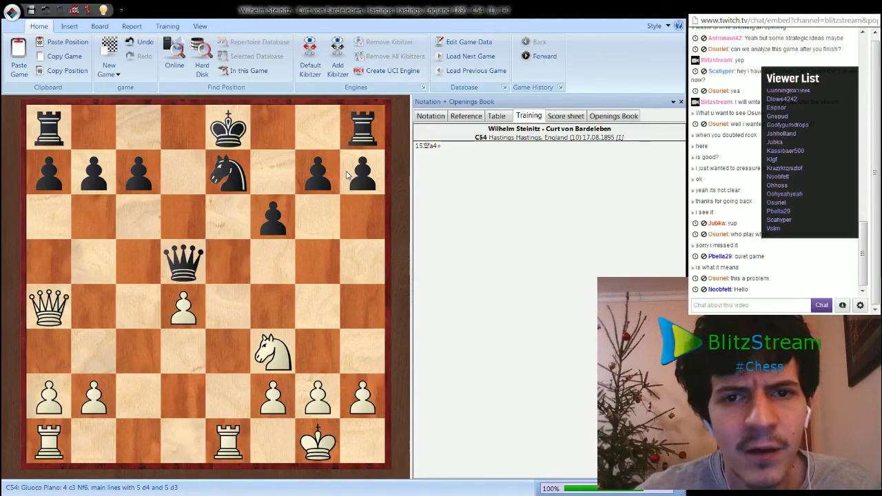
key("Right")
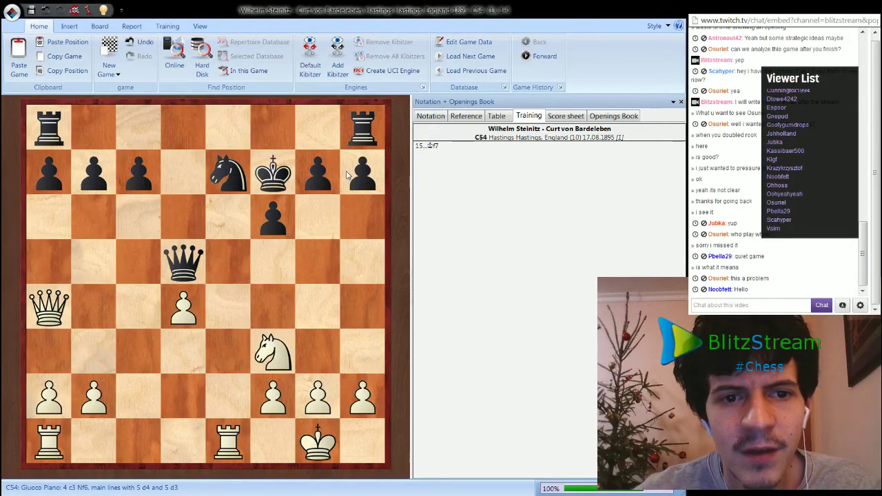
key("Right")
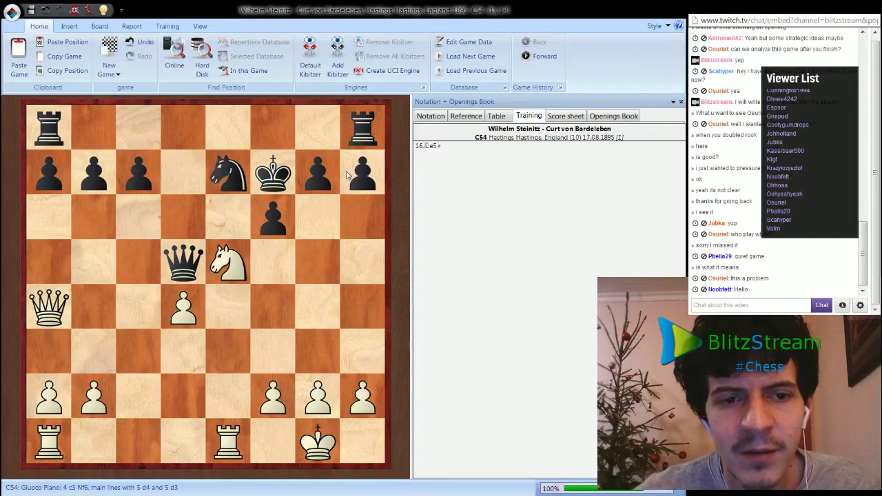
key("Right")
key("Right")
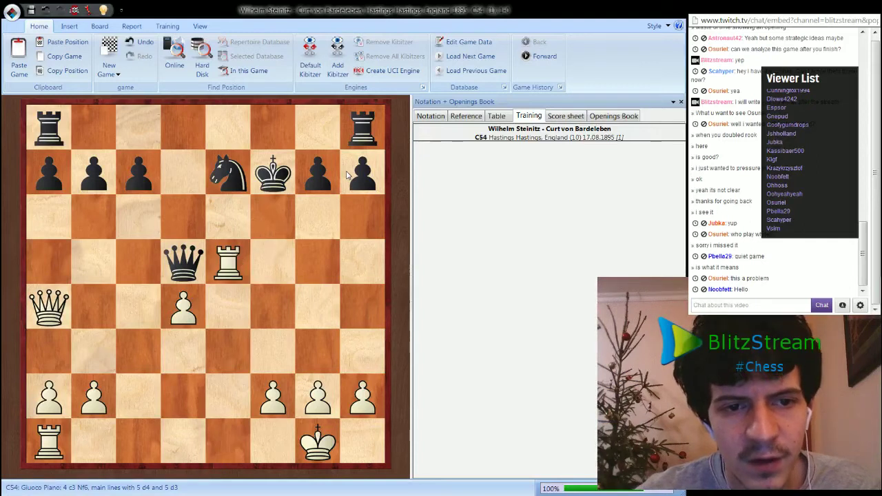
key("Right")
Continue 18.Qc4+ Kf8 19.Rae1 Ng8 20.Rd5 Qc6 21.Qb4 Kf7 22.Rc5 up to 25.Rc8+.
key("Right")
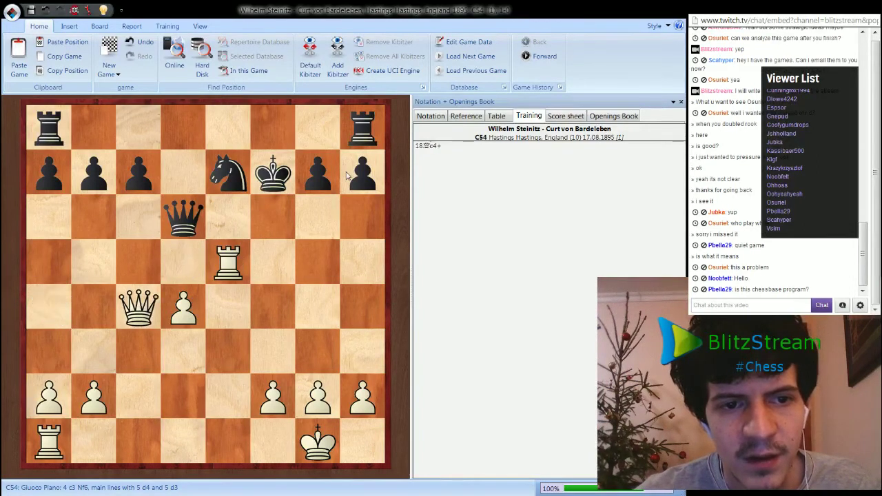
key("Right")
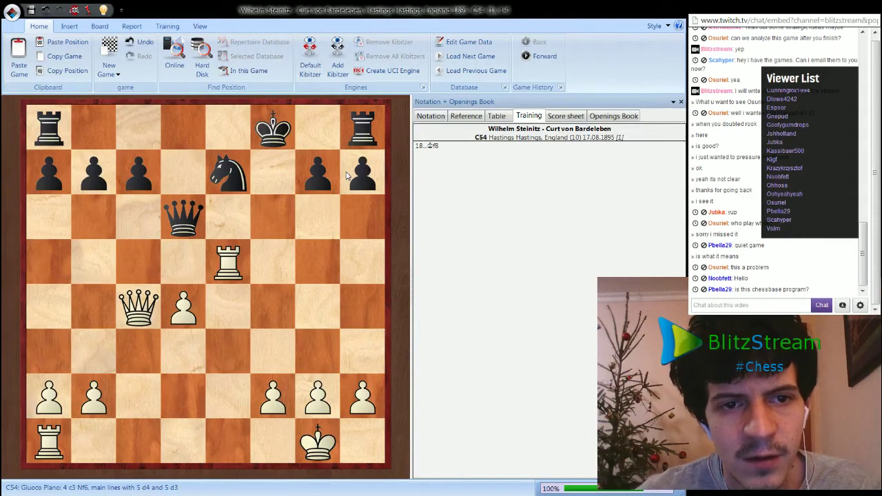
key("Right")
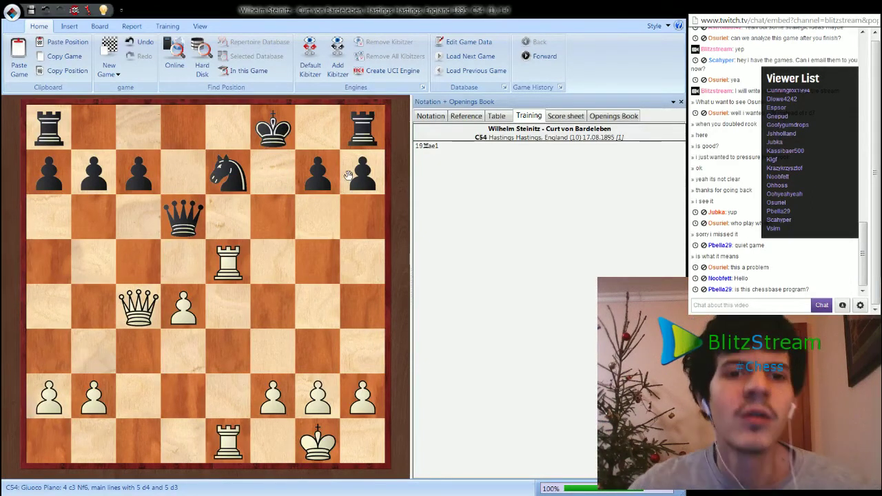
key("Right")
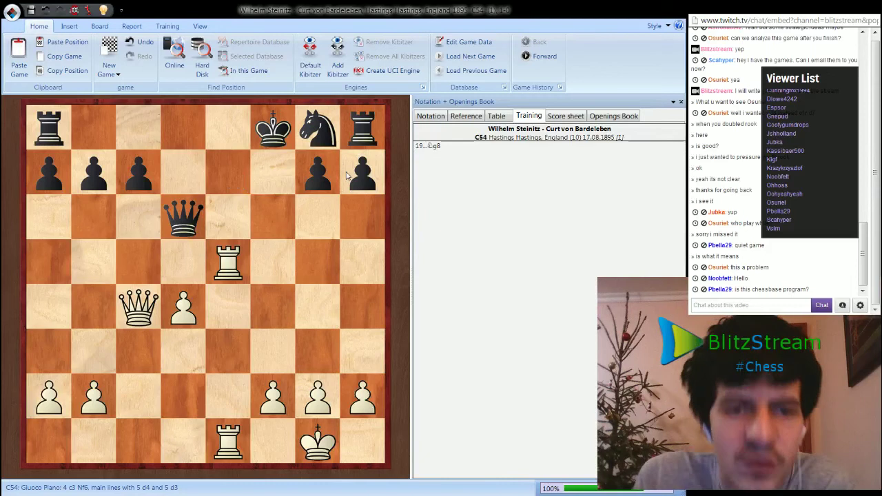
key("Right")
key("Right")
key("Right")
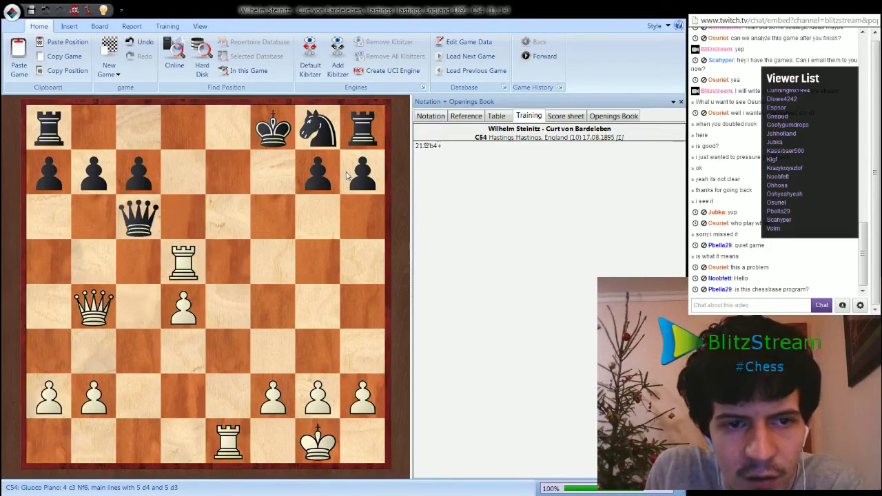
key("Right")
key("Right")
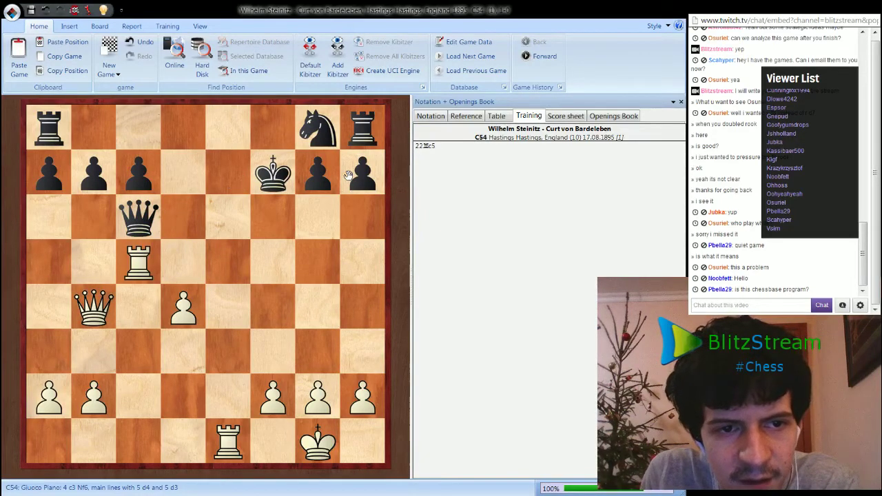
key("Right")
key("Right")
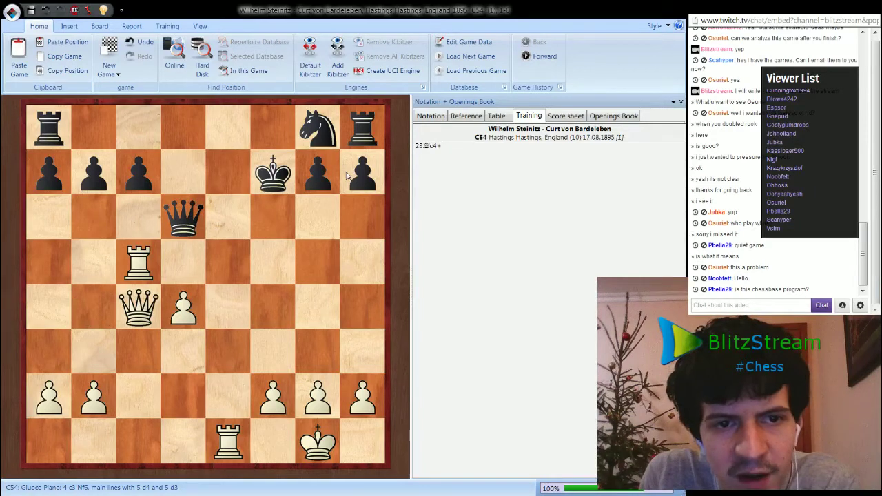
key("Right")
key("Right")
key("Right")
key("Right")
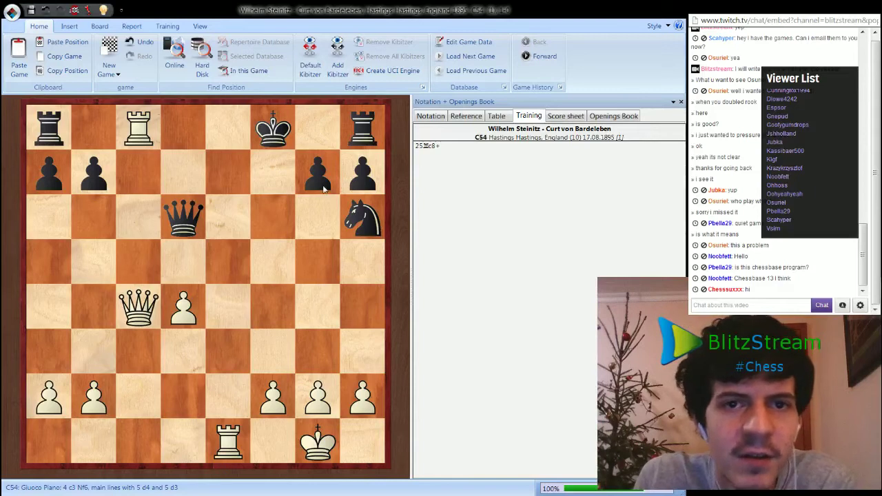
Rewind the game through moves 23 and 18 back to 14...f6.
key("Left")
key("Left")
key("Left")
key("Left")
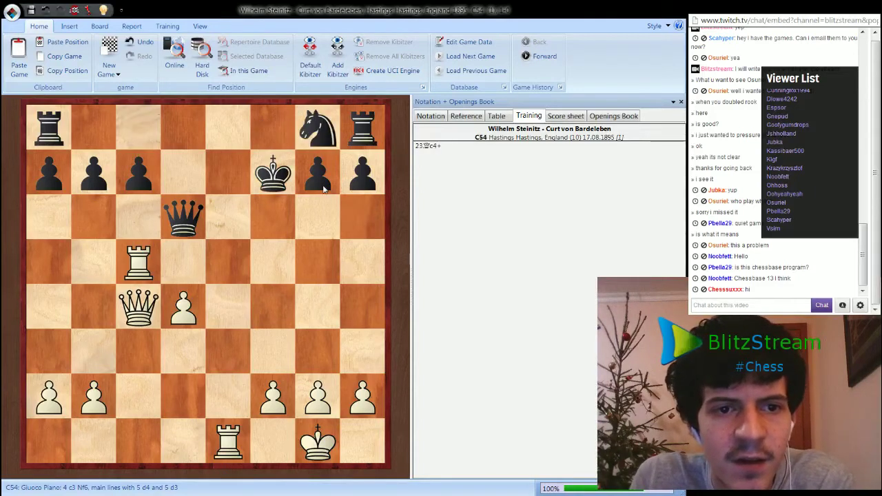
key("Left")
key("Left")
key("Left")
key("Left")
key("Left")
key("Left")
key("Left")
key("Left")
key("Left")
key("Left")
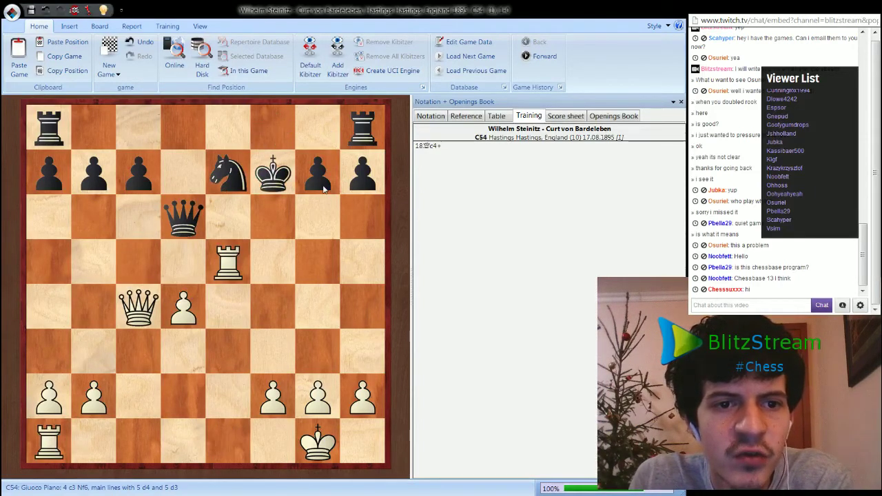
key("Left")
key("Left")
key("Left")
key("Left")
key("Left")
key("Left")
key("Left")
key("Left")
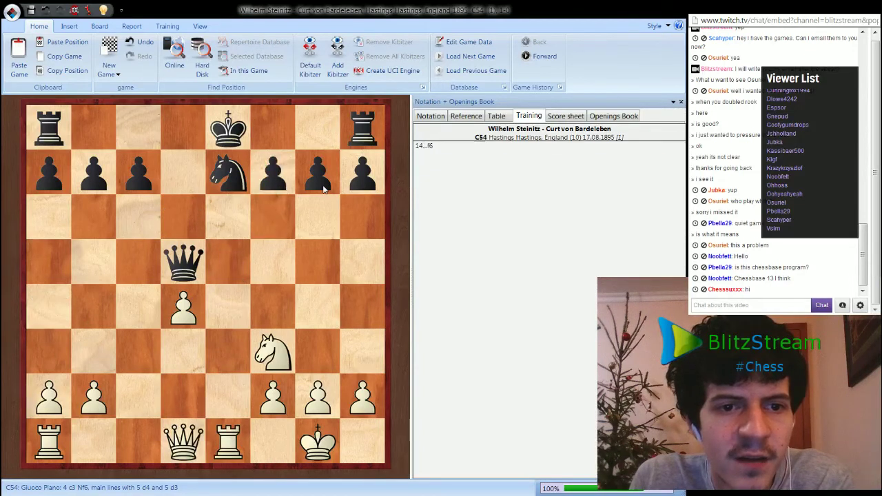
Play 14...f6 15.Qe2 Qd7 16.Rac1, putting White's rook on c1.
key("Right")
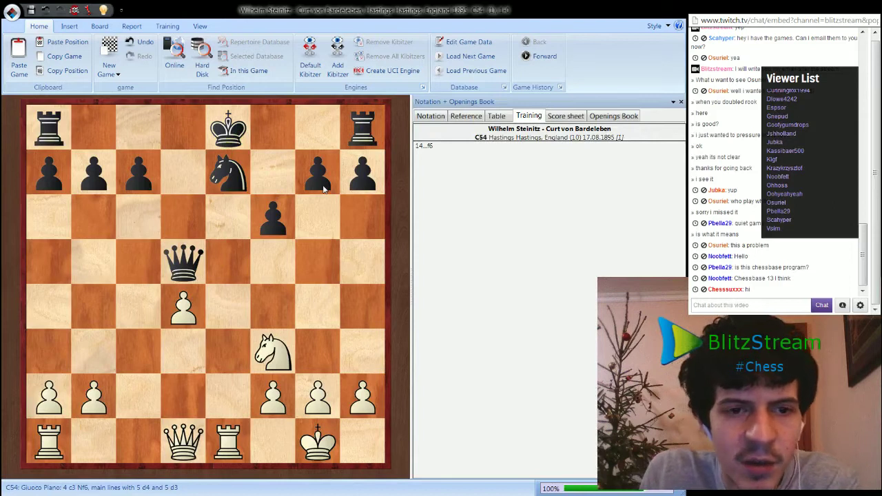
key("Right")
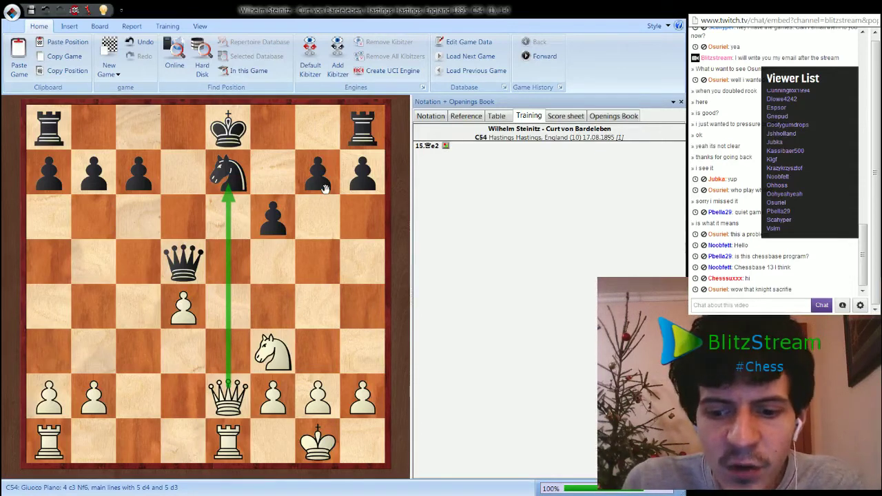
key("Right")
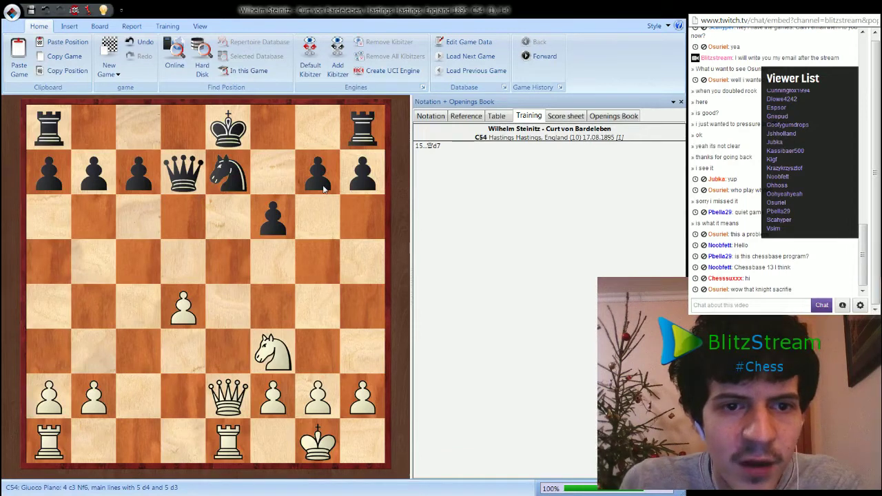
key("Right")
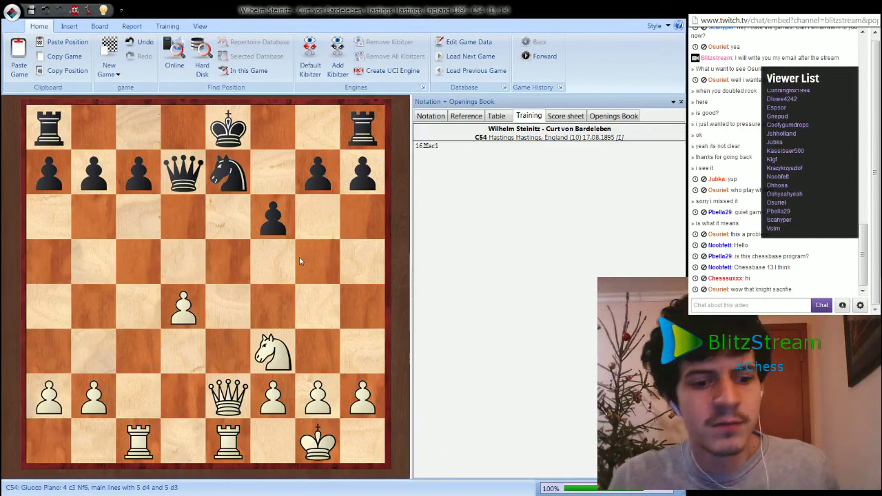
Draw a green arrow c1–c7 for the rook, then play 16...c6 with its comment.
left_click_drag(137, 441, 142, 188)
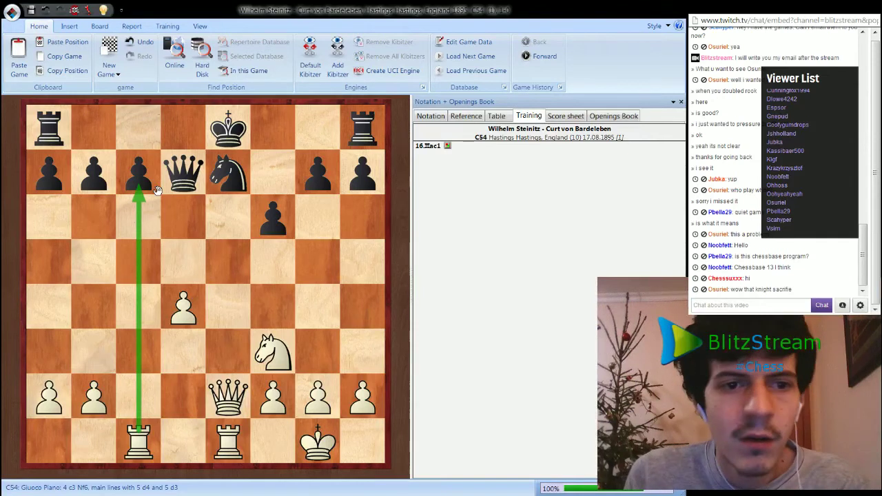
key("Right")
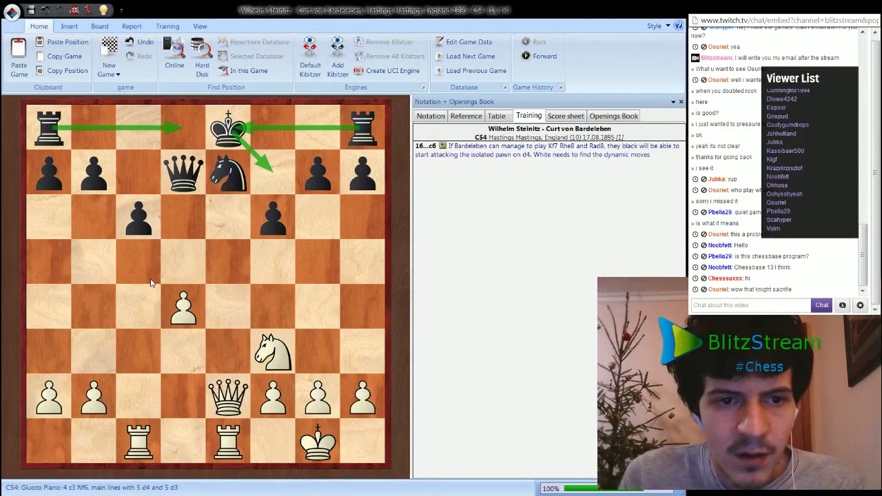
Compare 16...c6 with 17.d5!! and its comment, then advance through 17...cxd5 to 18.Nd4.
key("Right")
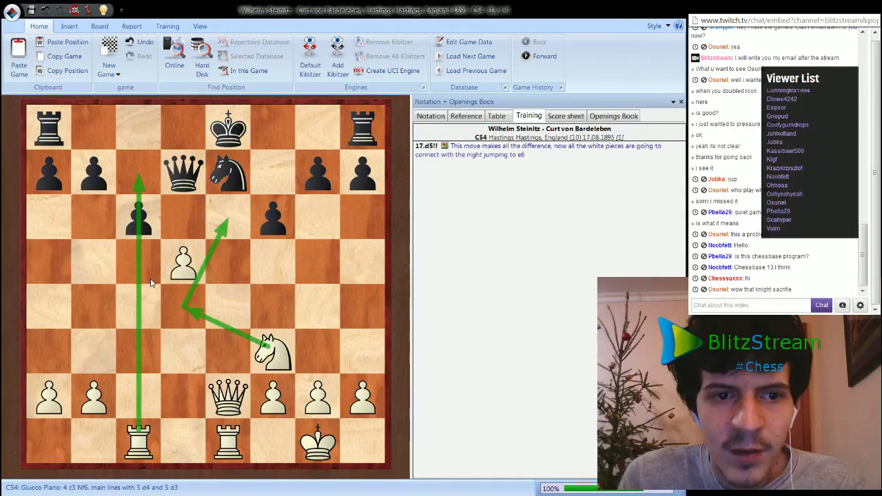
key("Left")
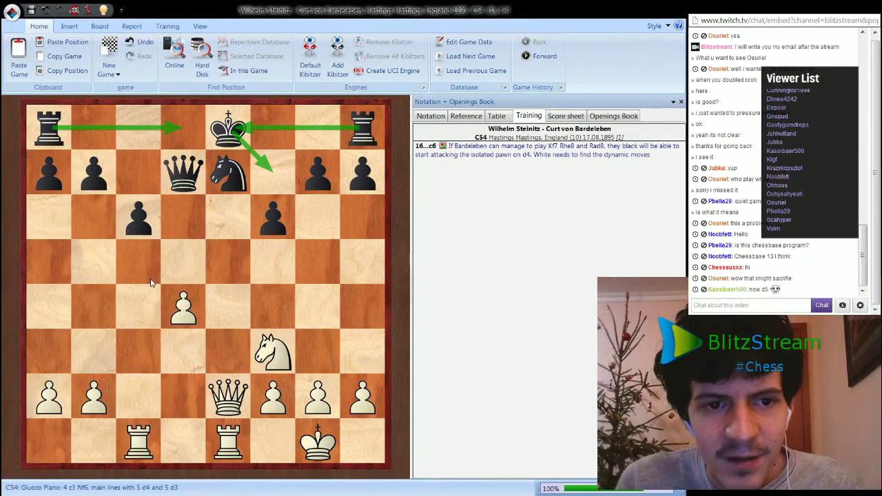
key("Right")
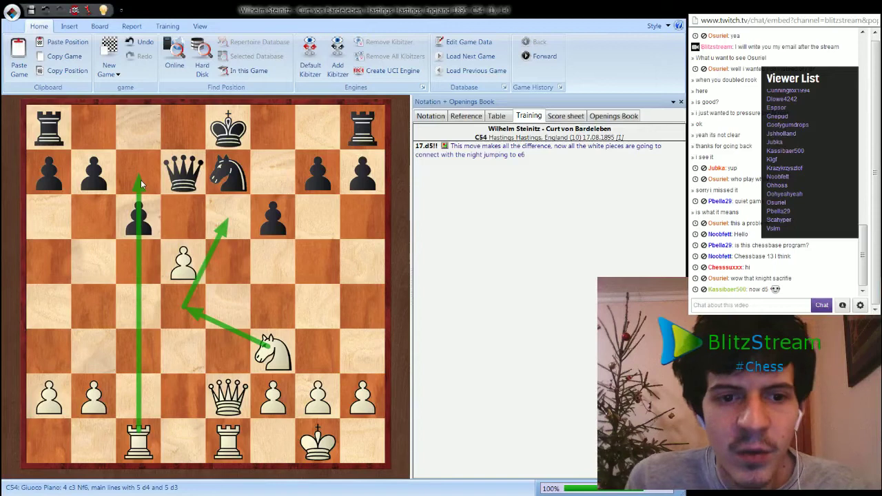
key("Left")
key("Right")
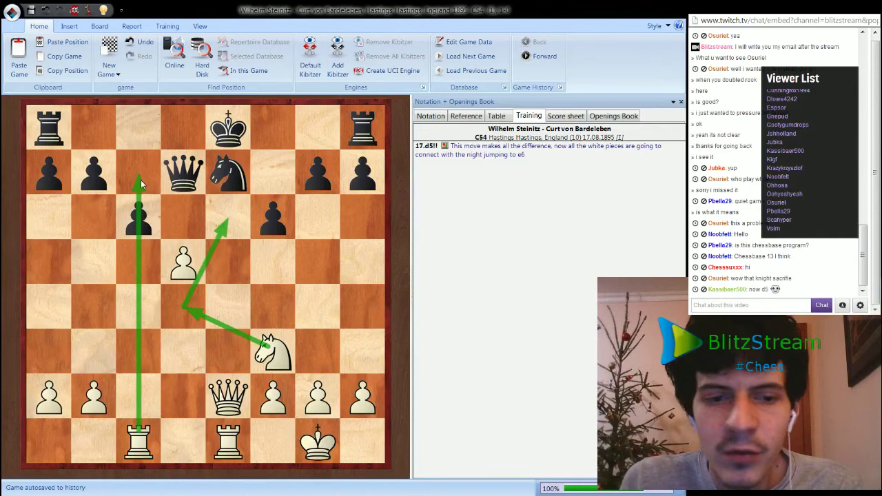
key("Left")
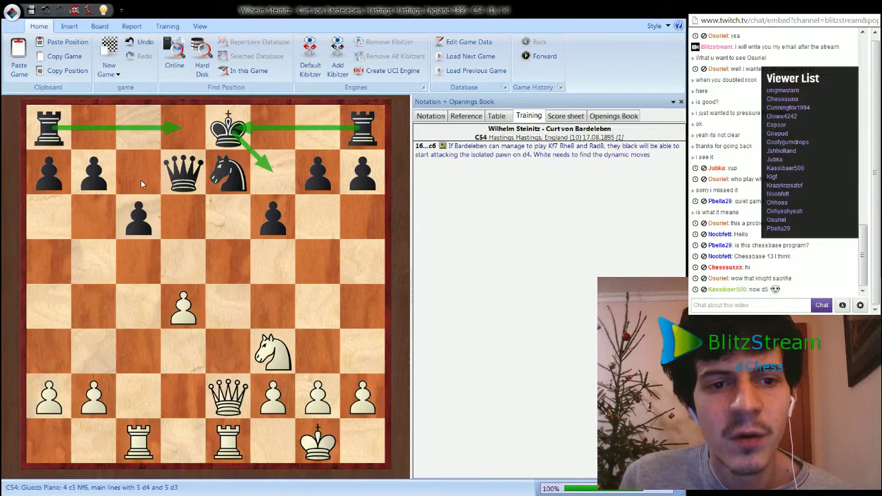
key("Right")
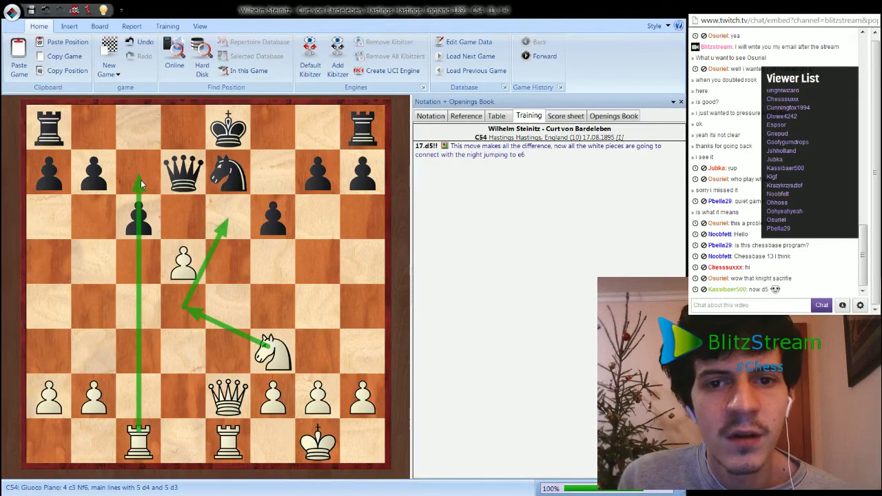
key("Right")
key("Right")
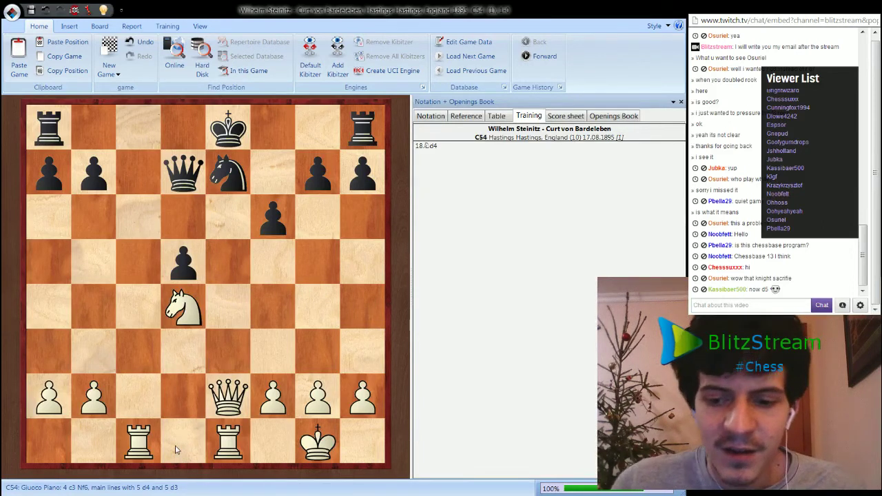
Step into the 17...Kf7 line through 18.dxc6 bxc6 19.Red1.
key("Left")
key("Left")
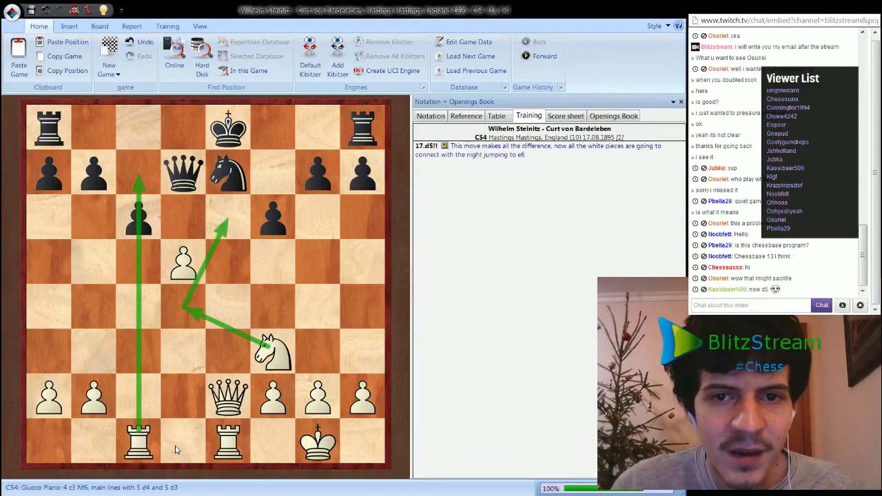
key("Right")
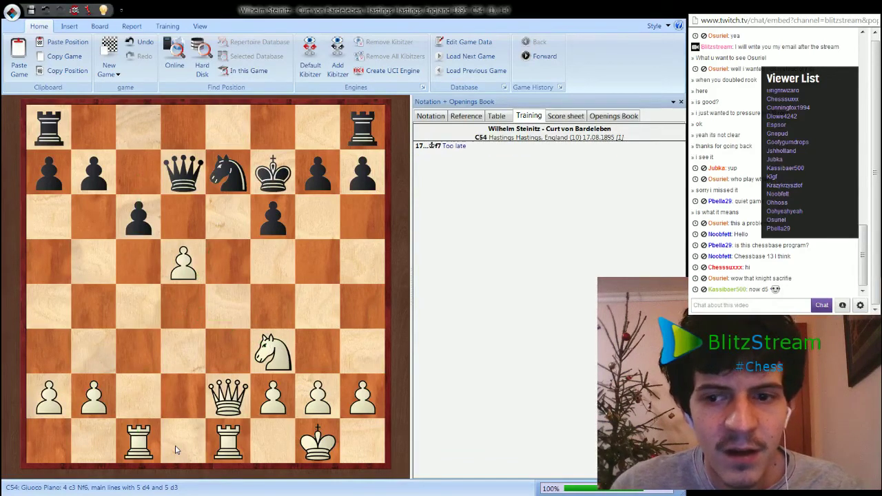
key("Right")
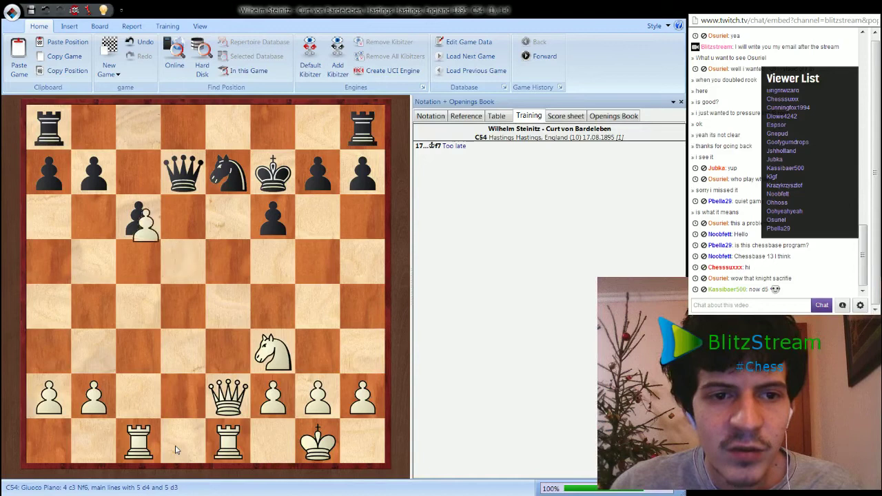
key("Right")
key("Right")
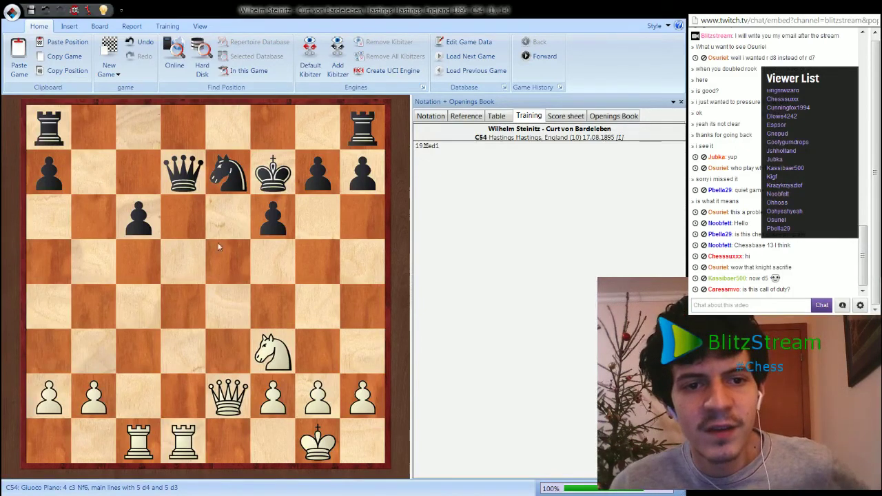
Enter the variation 19...Qe6 20.Qxe6+ Kxe6 21.Nd4+ Kf7 22.Nxc6 on the board.
left_click_drag(194, 195, 222, 219)
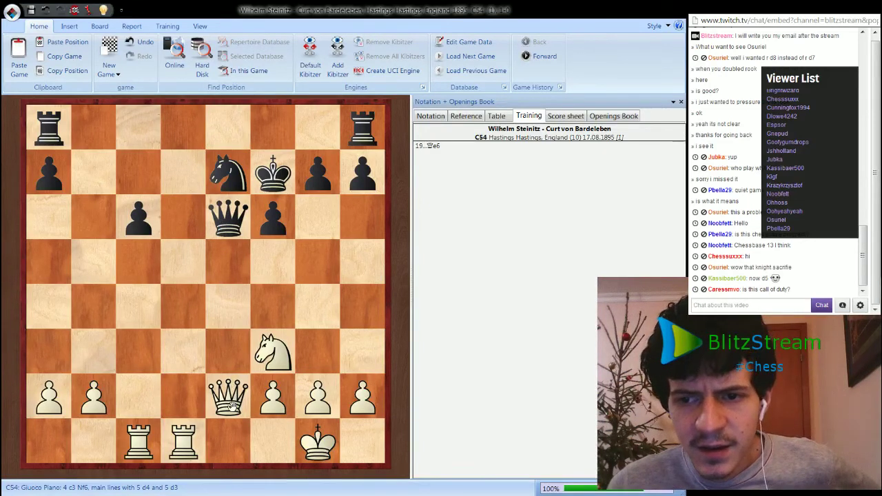
left_click_drag(231, 407, 230, 216)
left_click_drag(273, 181, 227, 219)
left_click_drag(273, 352, 184, 308)
left_click_drag(218, 219, 273, 176)
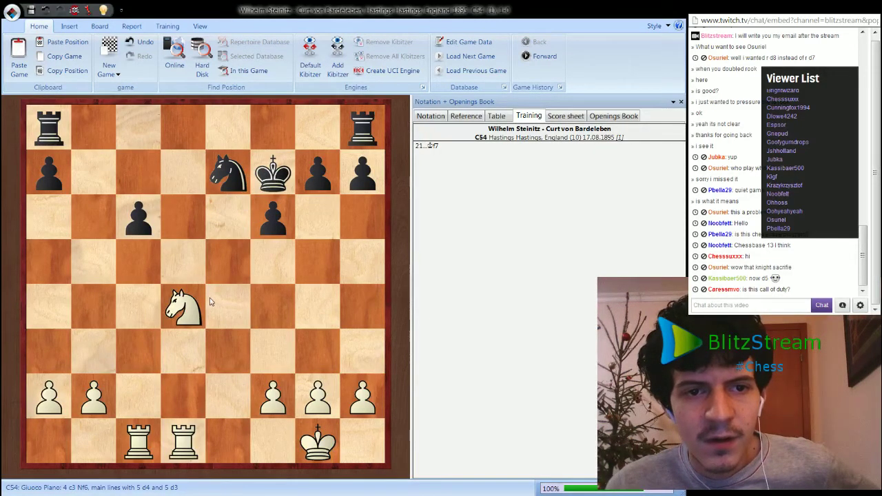
left_click_drag(197, 324, 142, 237)
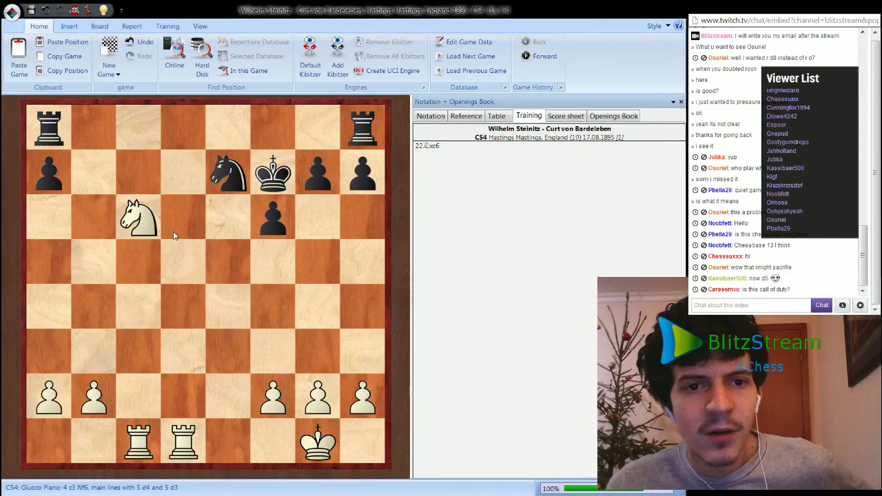
Return to the main line at 19.Ne6 and draw an arrow showing the knight's attack on c7.
key("Left")
key("Left")
key("Left")
key("Left")
key("Left")
key("Left")
key("Left")
key("Left")
key("Left")
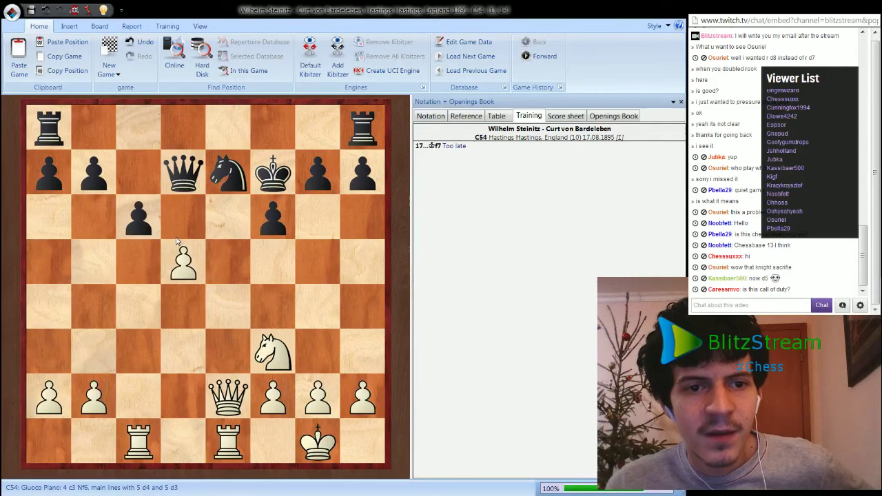
key("Left")
key("Right")
key("Right")
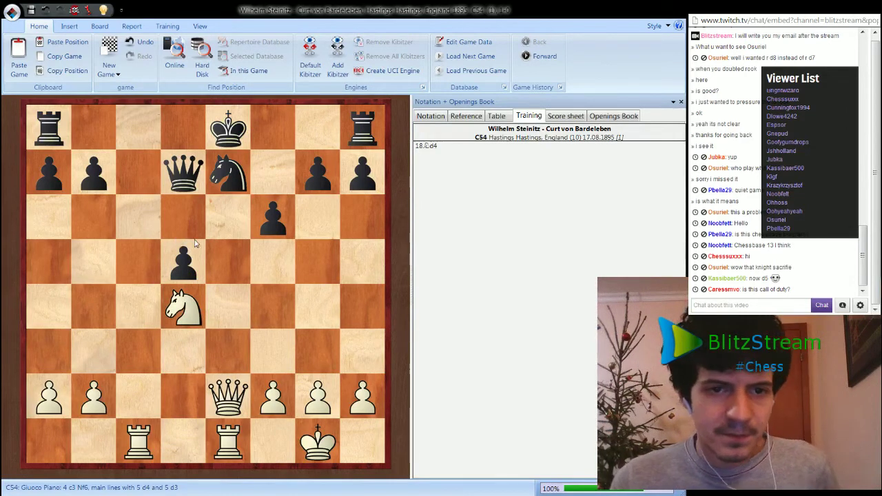
key("Right")
key("Right")
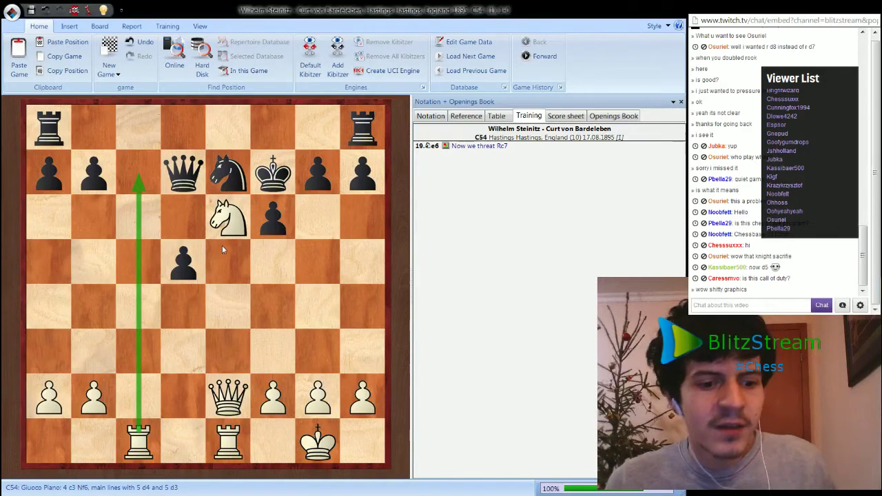
left_click_drag(227, 220, 143, 180)
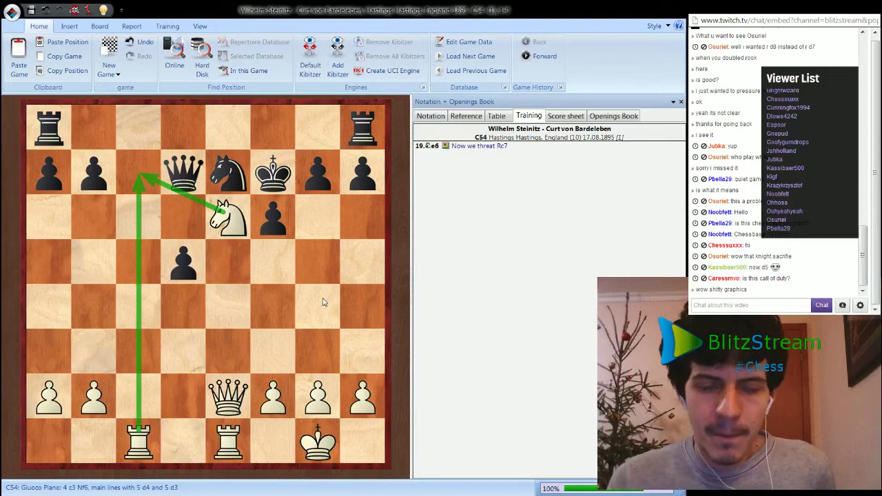
Advance through 19...Rhc8 and 20.Qg4, arrowing the queen's attack on d7, then play 20...g6.
key("Right")
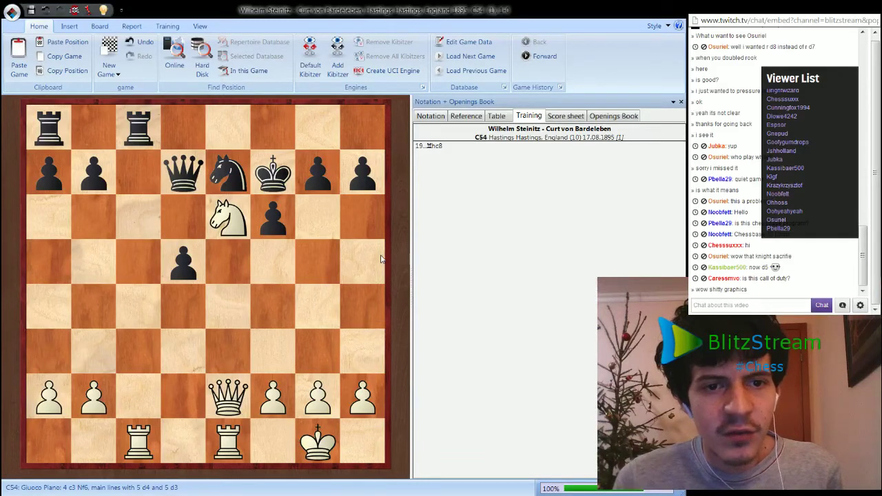
key("Right")
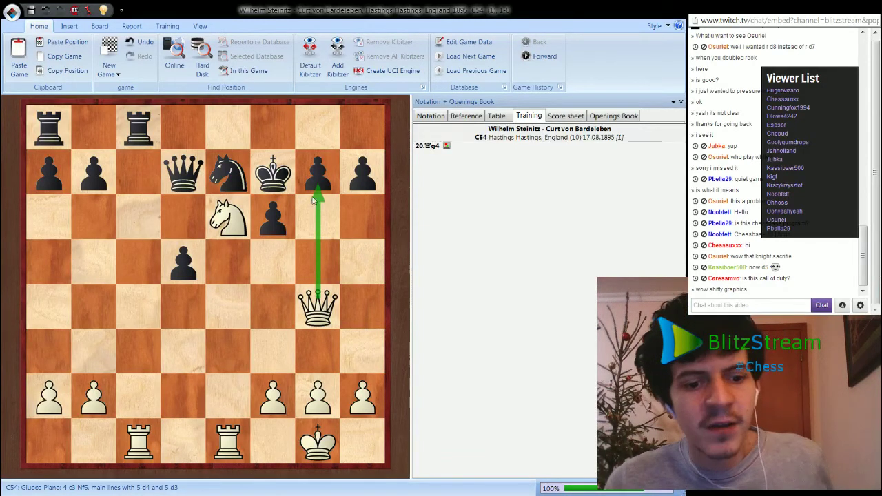
left_click_drag(319, 302, 183, 178)
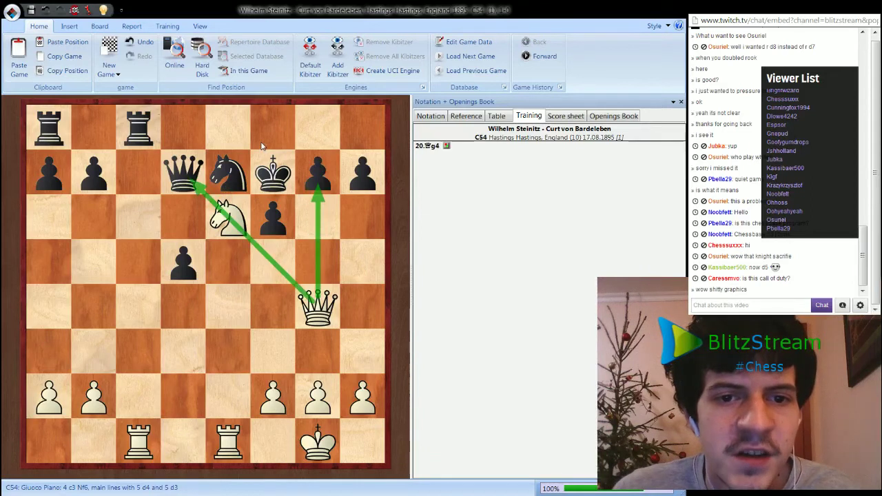
left_click_drag(317, 174, 320, 219)
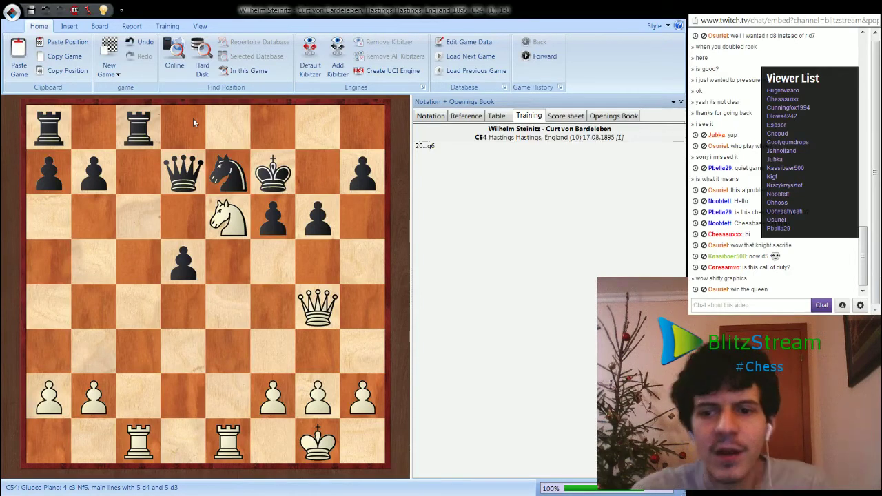
Type and erase a stream chat draft, then advance to 21.Ng5+! 'Preparing the final blow'.
left_click(751, 305)
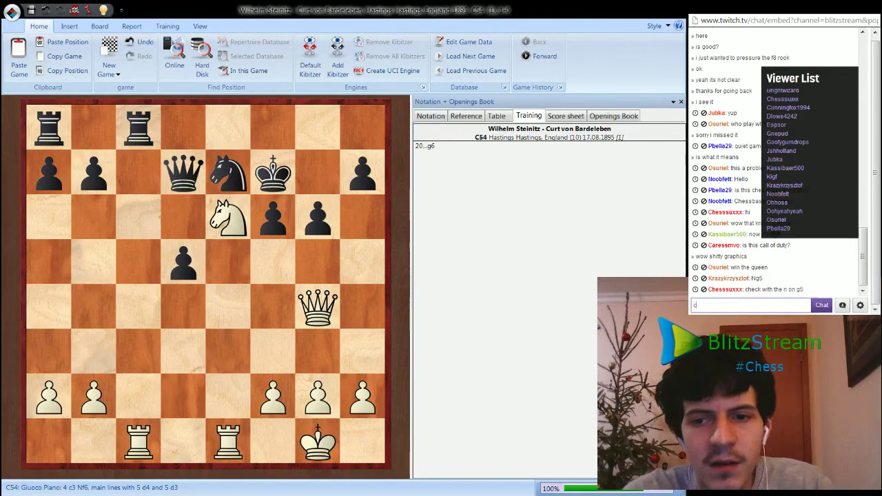
type("could i")
key("BackSpace")
type("u")
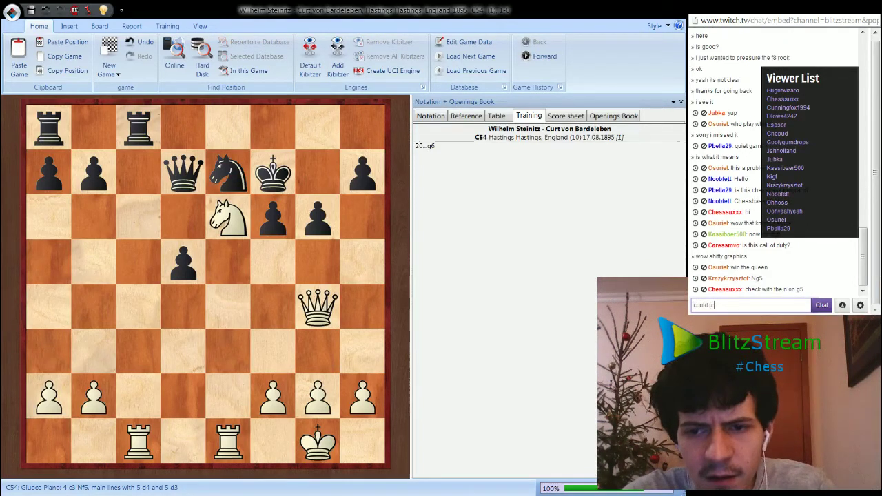
type(" be more concrete")
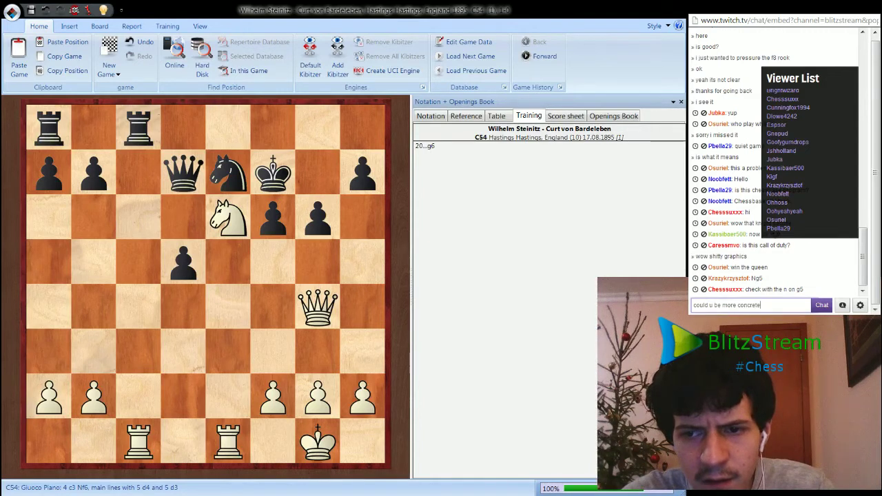
key("BackSpace")
key("BackSpace")
key("BackSpace")
key("BackSpace")
key("BackSpace")
key("BackSpace")
key("BackSpace")
key("BackSpace")
key("BackSpace")
key("BackSpace")
key("BackSpace")
key("BackSpace")
key("BackSpace")
key("BackSpace")
key("BackSpace")
key("BackSpace")
key("BackSpace")
key("BackSpace")
key("BackSpace")
key("BackSpace")
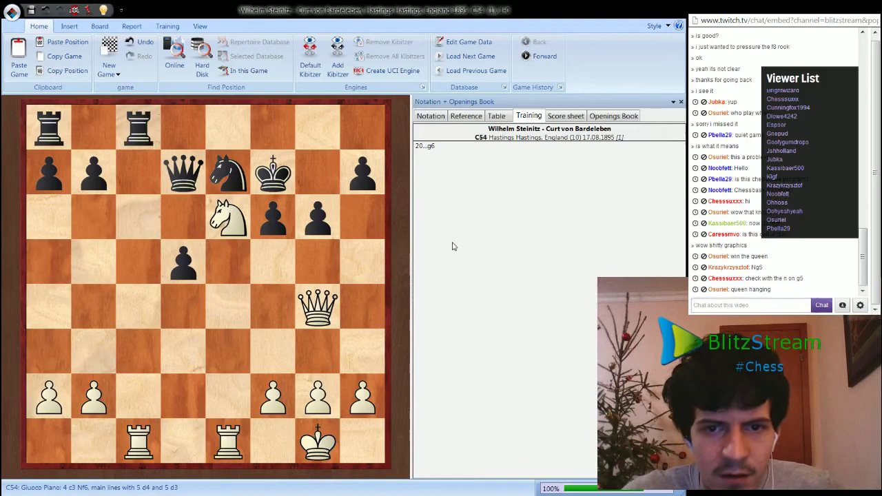
key("Right")
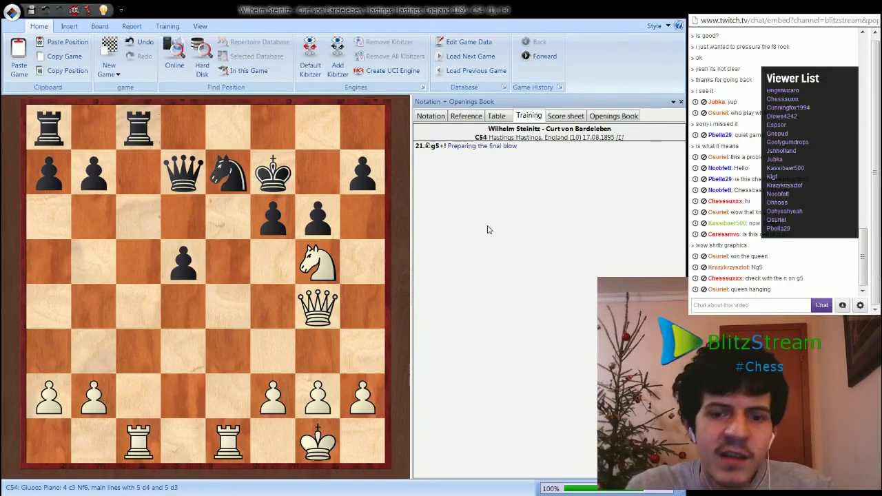
Step forward to 21...Ke8, the king retreating from the g5 knight's check.
key("Right")
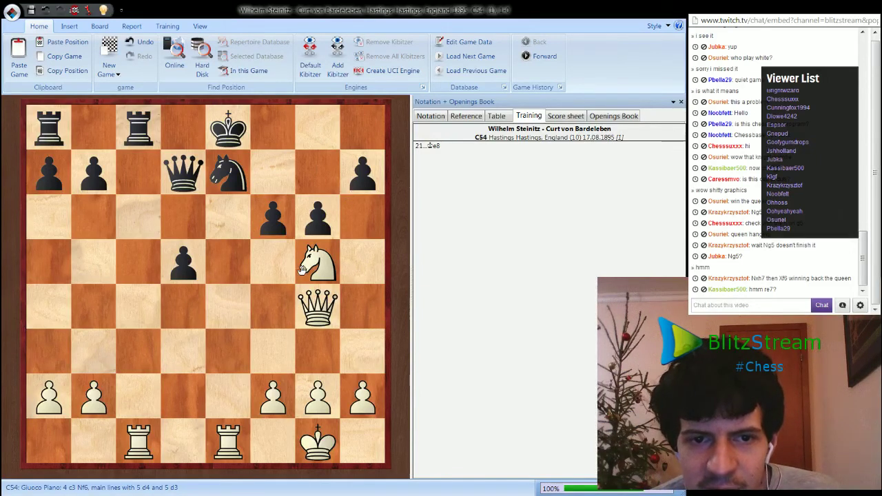
Enter 22.Nxh7 Qxg4 23.Nxf6+ Kf7 24.Nxg4, then step back to 22.Nxh7.
left_click_drag(308, 270, 362, 172)
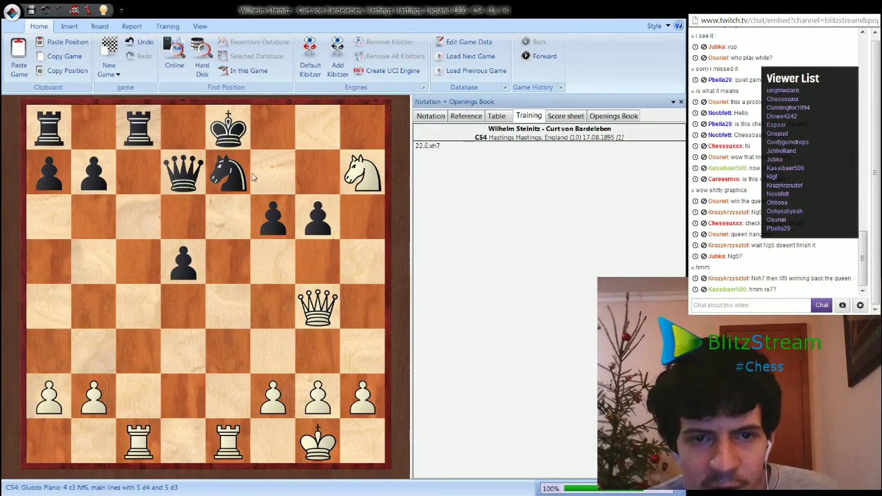
left_click_drag(194, 186, 312, 296)
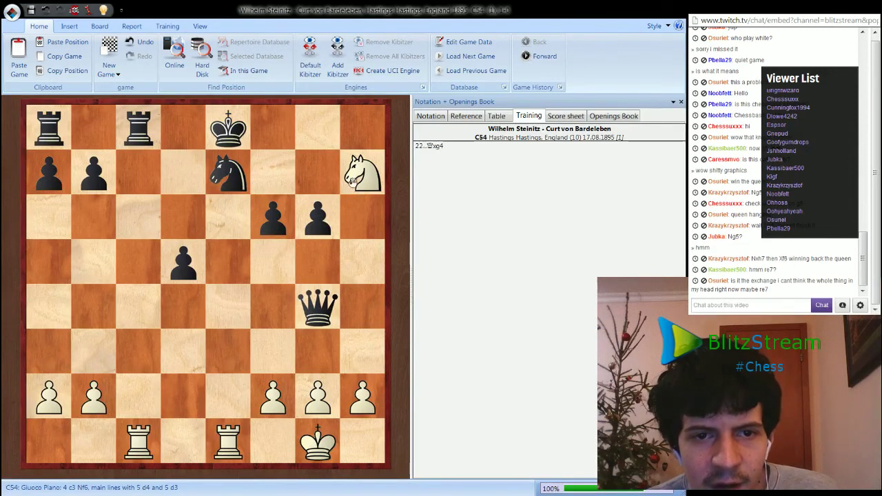
left_click_drag(362, 172, 273, 217)
left_click_drag(213, 141, 272, 173)
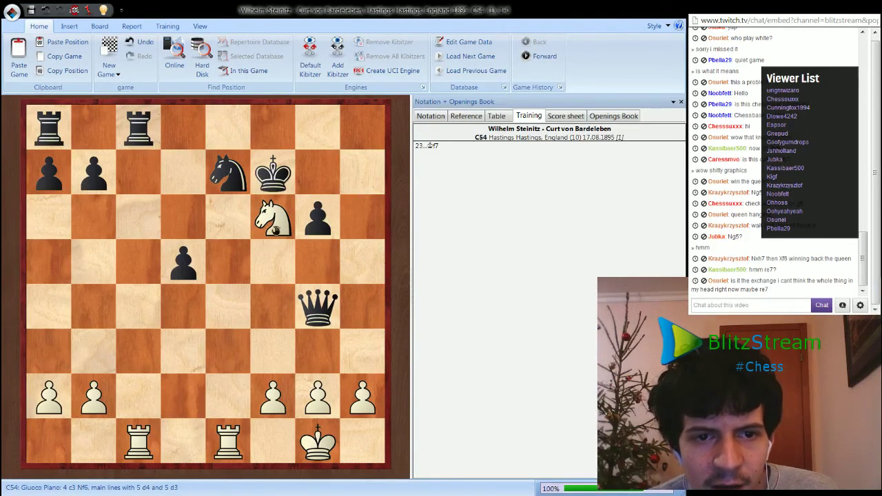
left_click_drag(272, 217, 317, 306)
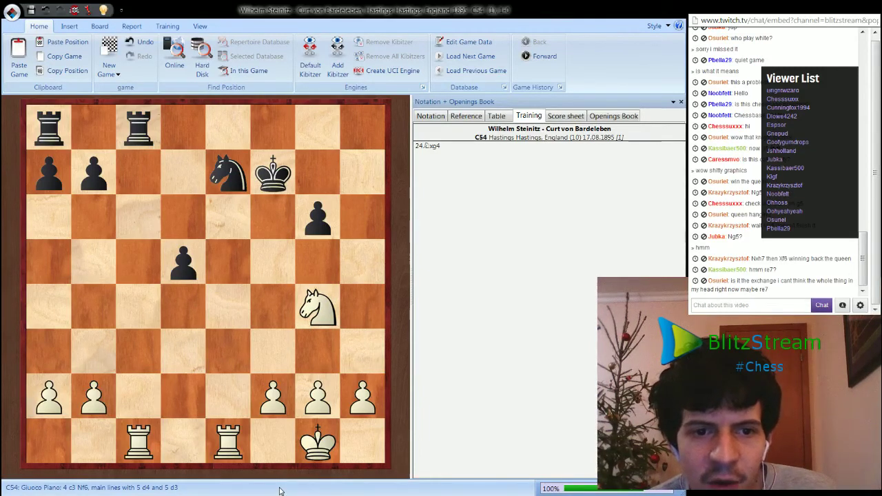
key("Left")
key("Left")
key("Left")
key("Left")
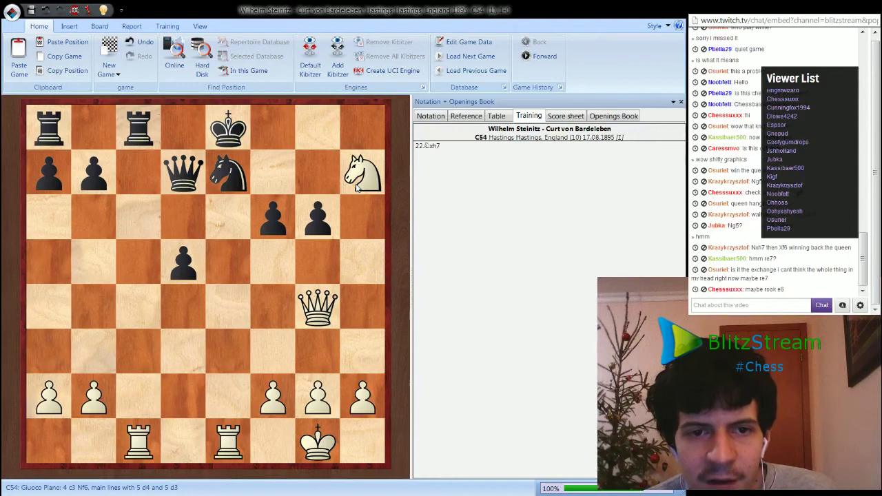
Take back Nxh7 and replay the game move 22.Rxe7+.
key("Left")
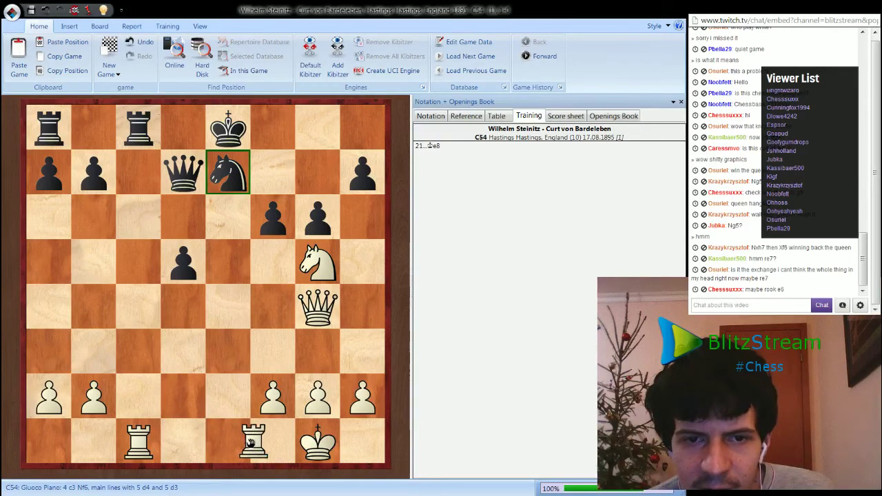
key("Right")
key("Left")
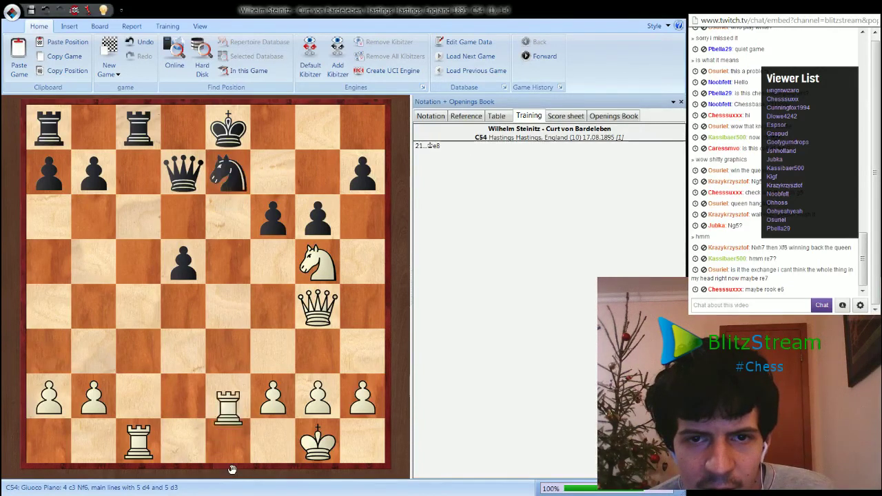
key("Right")
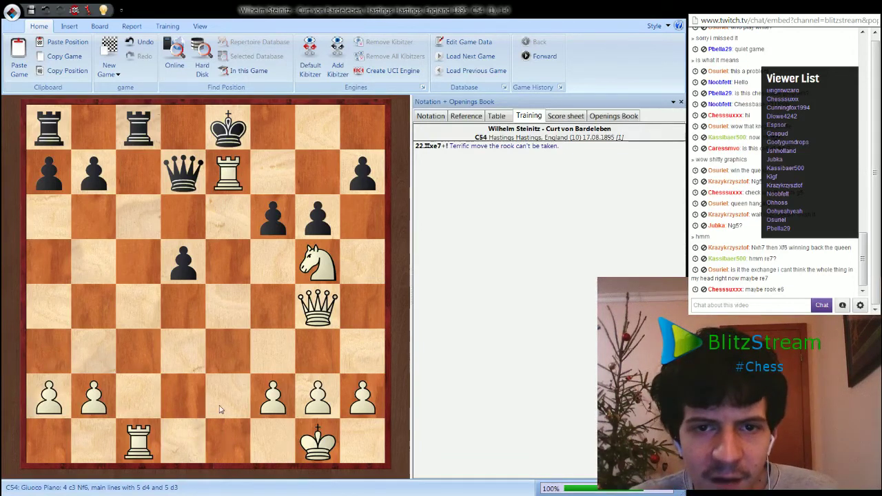
Try the sideline ...Qxe7 Rxc8+ Rxc8 24.Qxc8+ on the board.
left_click_drag(167, 178, 208, 177)
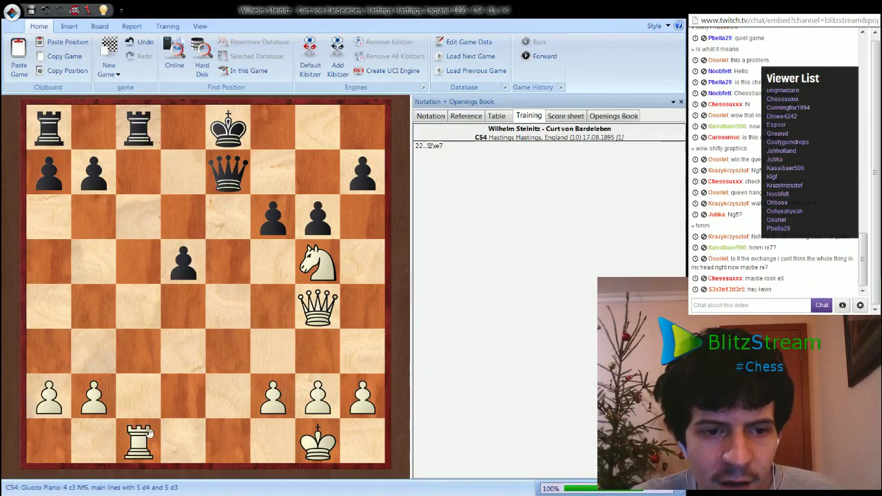
left_click(146, 434)
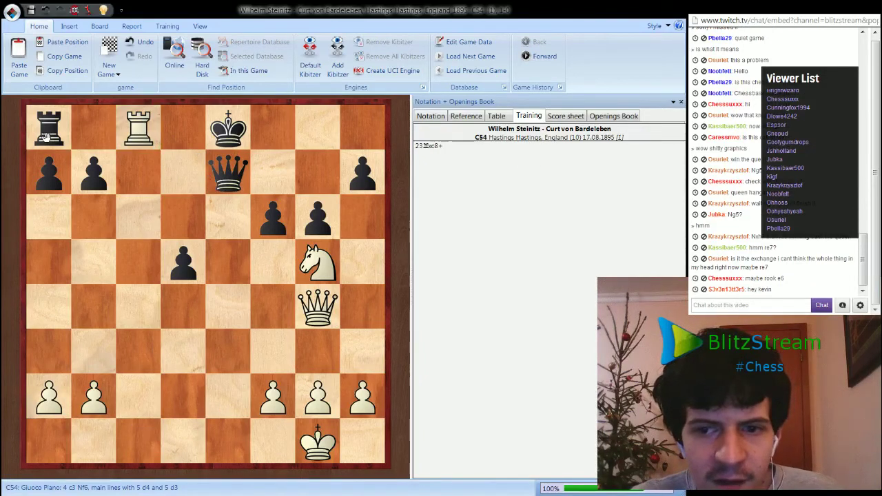
left_click_drag(55, 137, 137, 129)
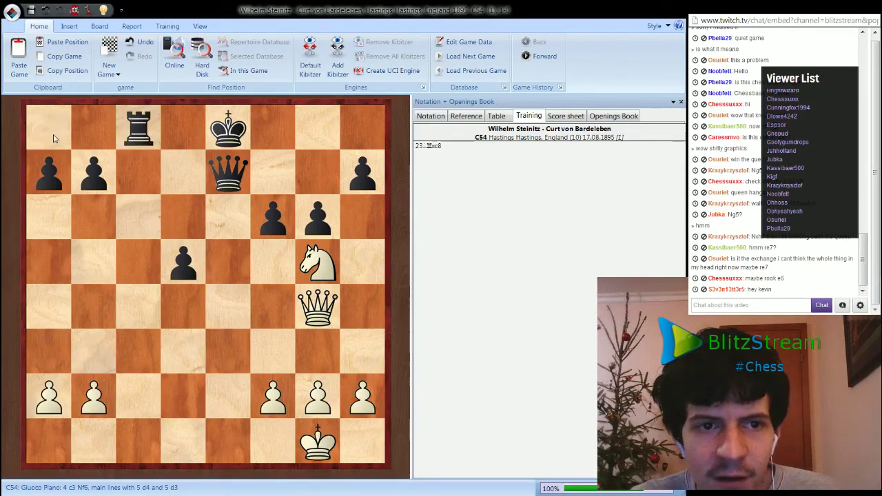
left_click(324, 299)
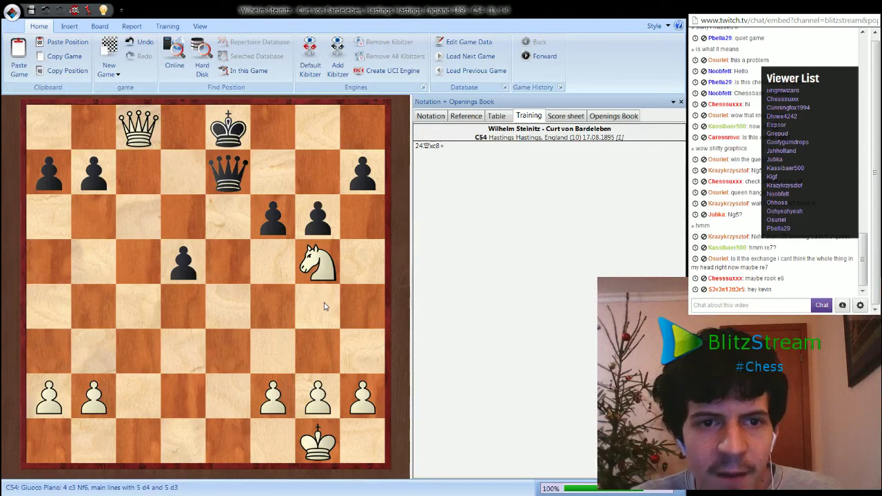
Return to 22.Re7+ and replay 22...Kxe7 23.Re1+ Kd6 24.Qb4+.
key("Left")
key("Left")
key("Left")
key("Left")
key("Left")
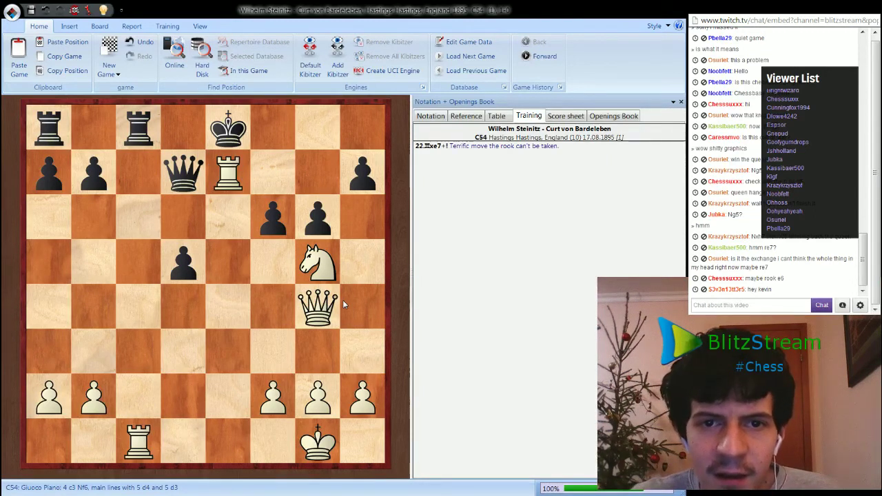
key("Right")
key("Right")
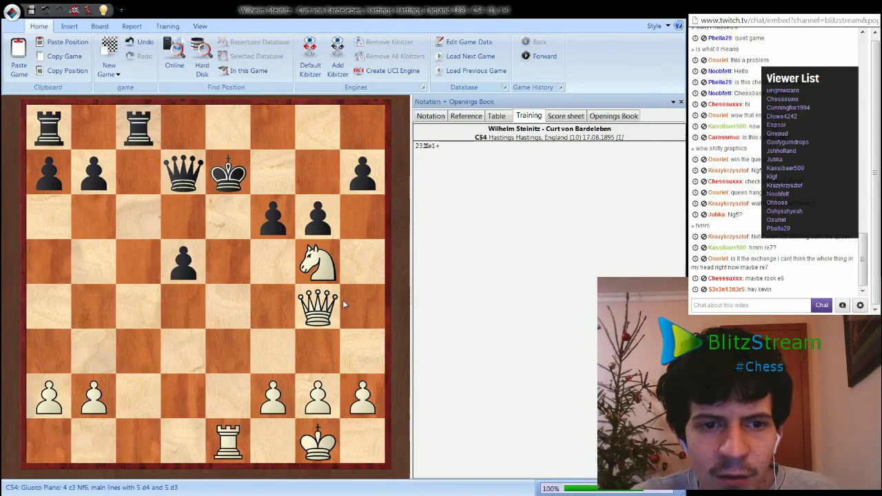
key("Right")
key("Right")
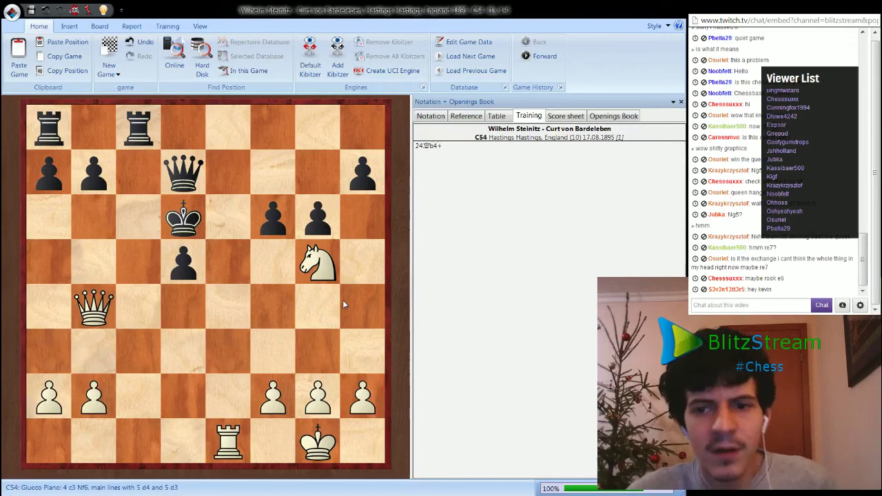
Start Stockfish and try 24...Rc5 25.Re6+ Qxe6 26.Nxe6 Kxe6 27.Qxc5.
left_click(331, 65)
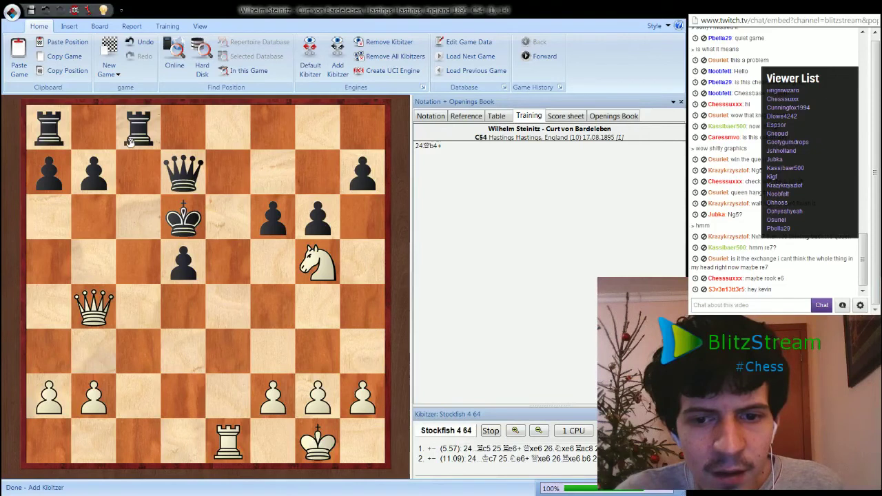
left_click_drag(136, 129, 138, 260)
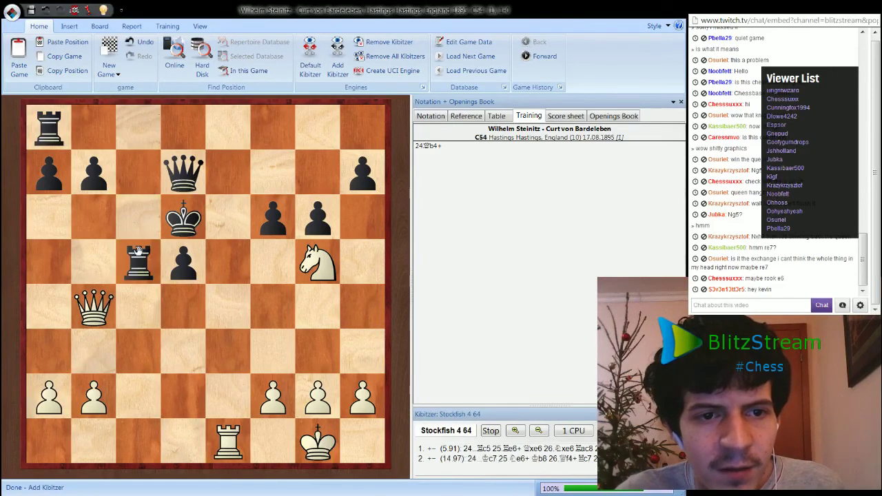
left_click_drag(228, 435, 228, 219)
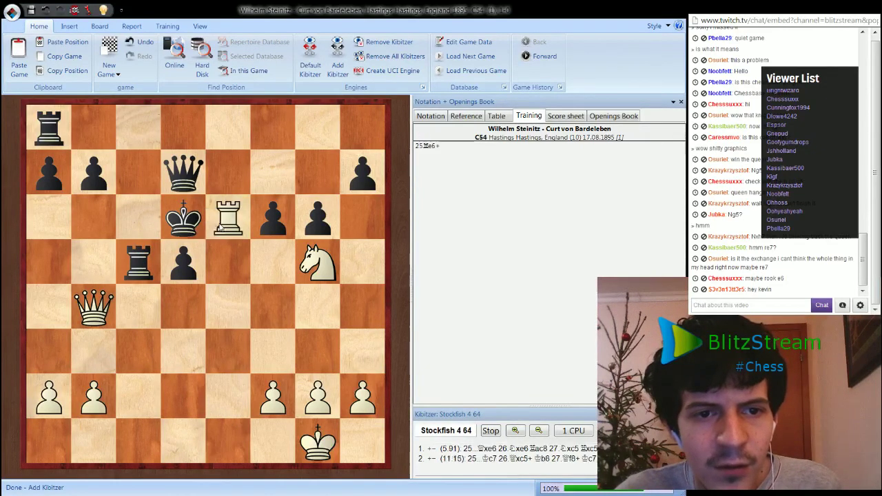
left_click_drag(188, 170, 230, 217)
left_click_drag(318, 262, 228, 219)
left_click_drag(96, 303, 140, 263)
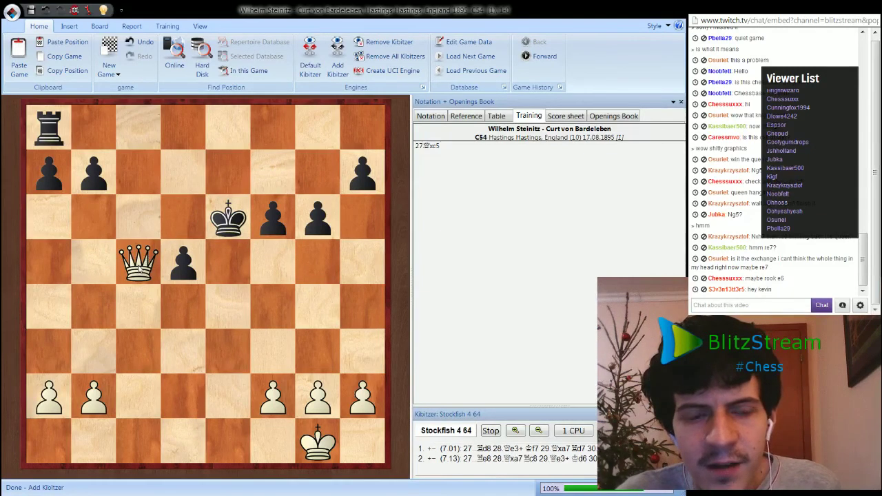
Back at 24.Qb4+, play 24...Kc7 25.Ne6+ Kb8 26.Qf4 Rc7 27.Nxc7 Qxc7 28.Re8#.
key("Left")
key("Left")
key("Left")
key("Left")
key("Left")
key("Left")
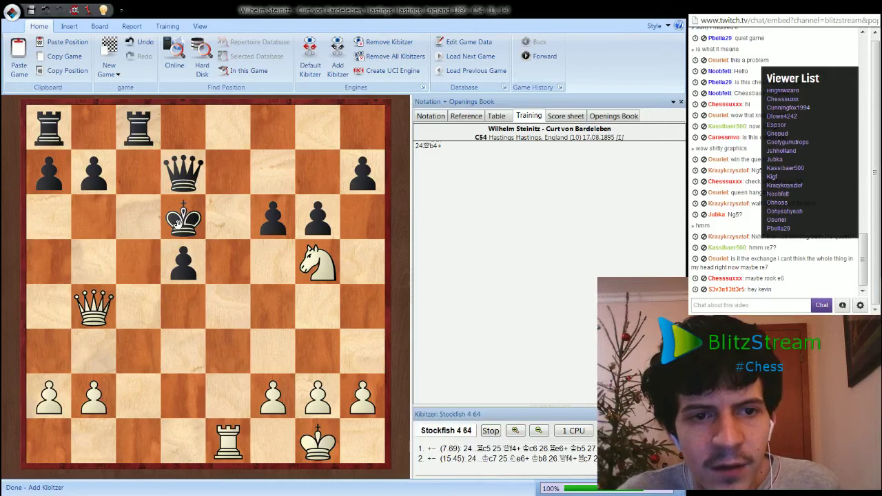
left_click_drag(180, 226, 143, 178)
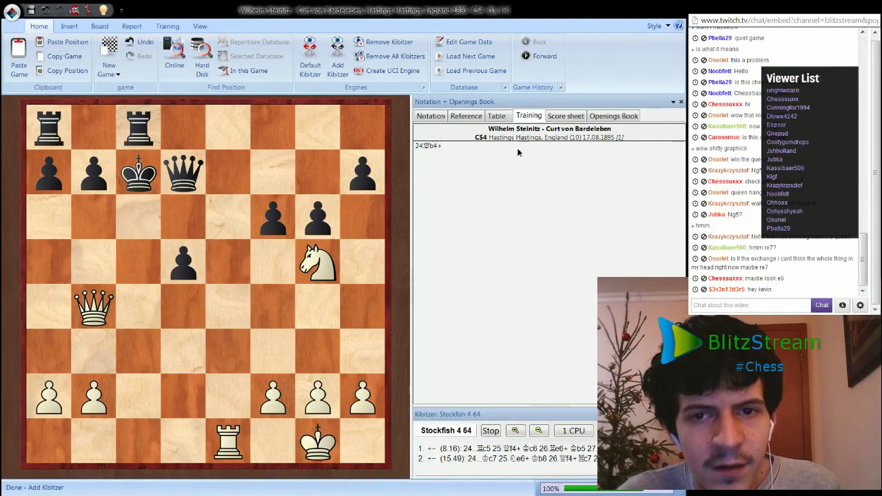
left_click_drag(320, 265, 233, 228)
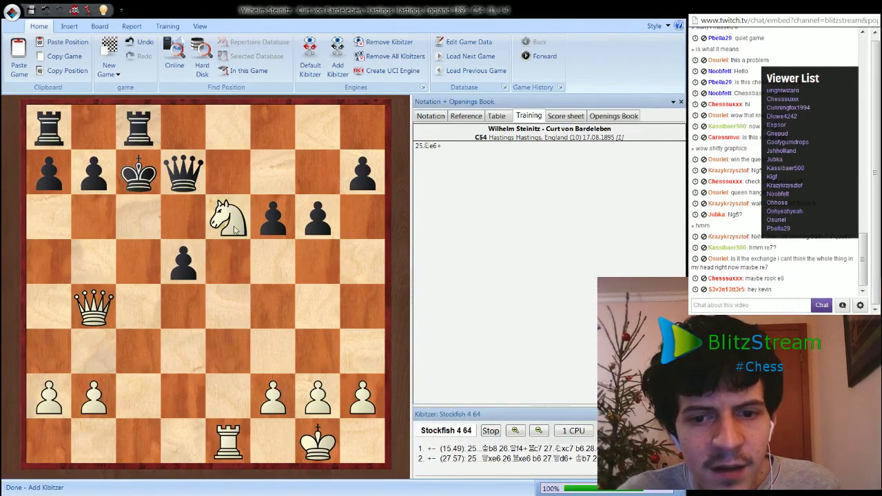
left_click_drag(139, 176, 94, 130)
left_click_drag(94, 306, 261, 311)
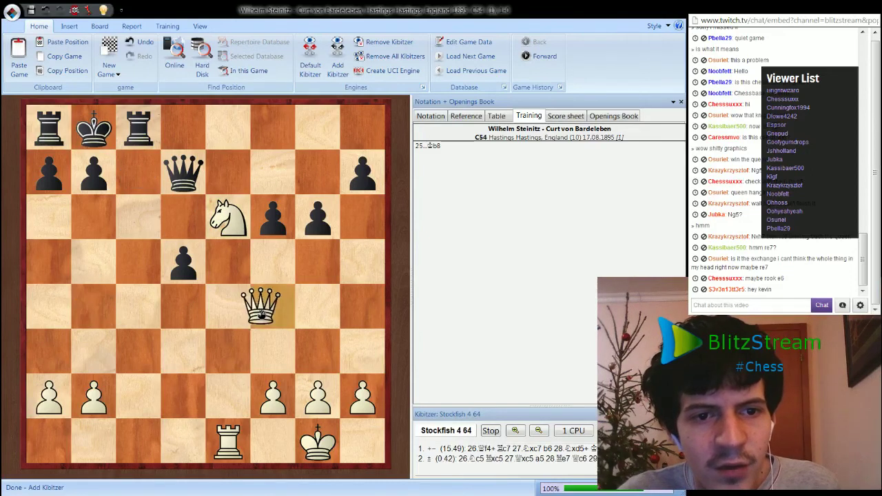
left_click_drag(138, 127, 138, 172)
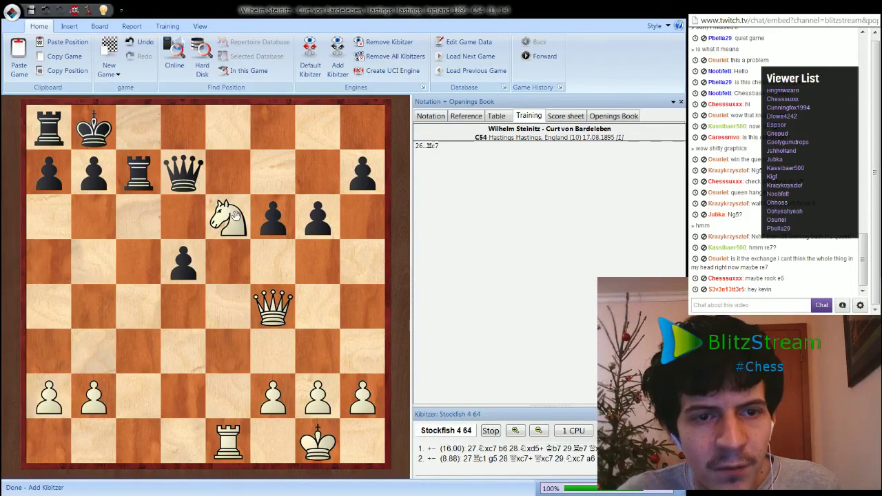
left_click(235, 218)
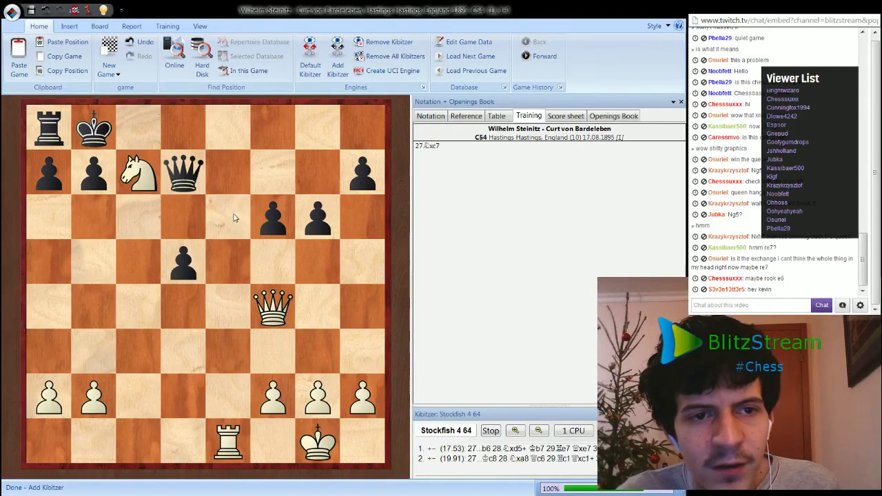
left_click_drag(186, 173, 138, 172)
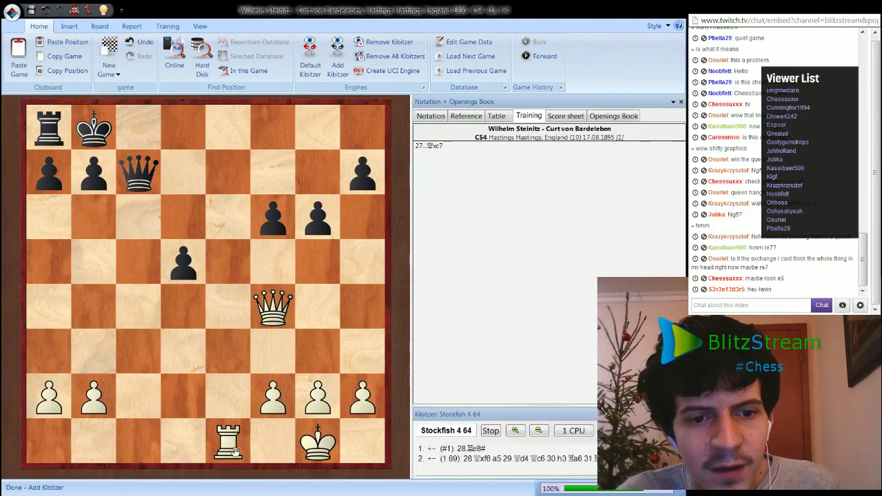
left_click(230, 431)
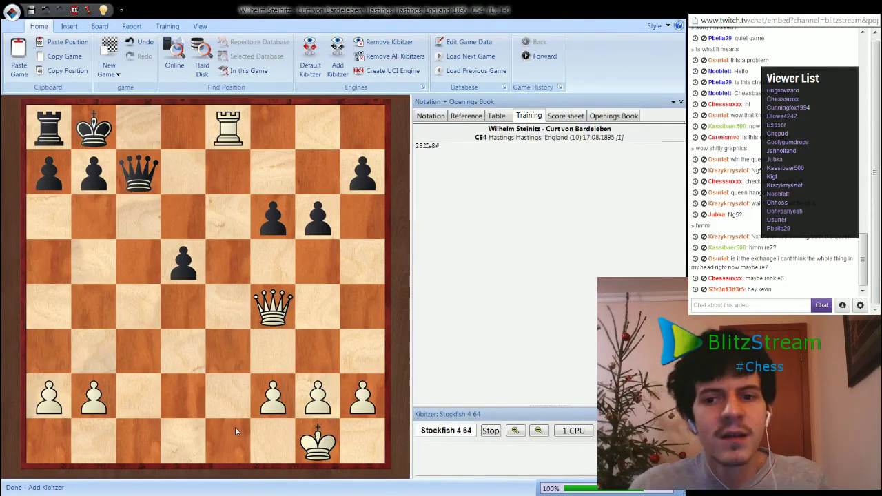
Step back out of the mating line to the position after 22.Re7+.
key("Left")
key("Left")
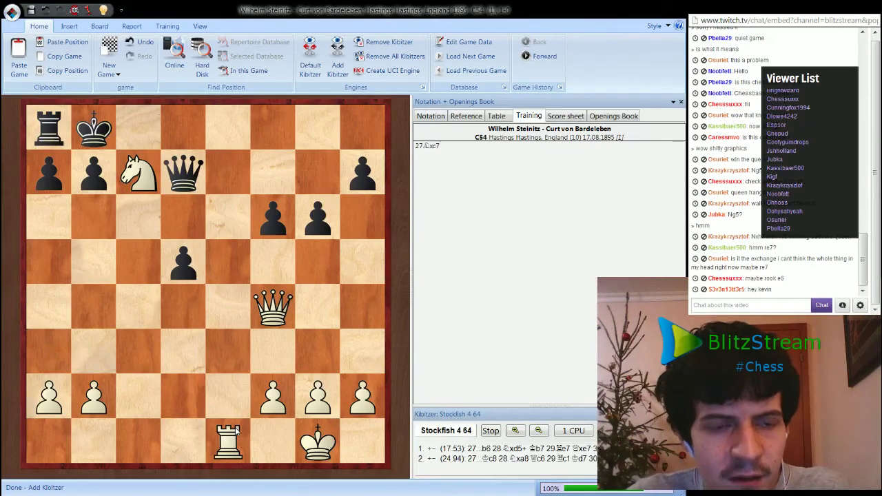
key("Left")
key("Left")
key("Left")
key("Left")
key("Left")
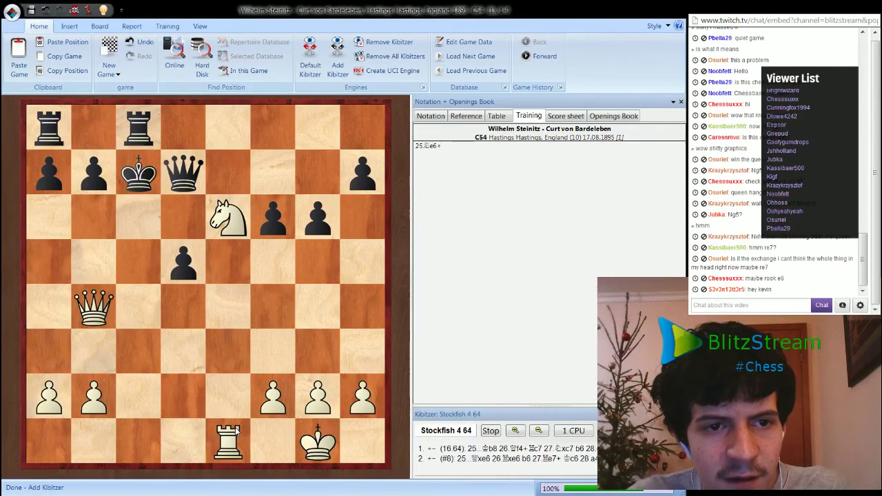
key("Left")
key("Left")
key("Left")
key("Left")
key("Left")
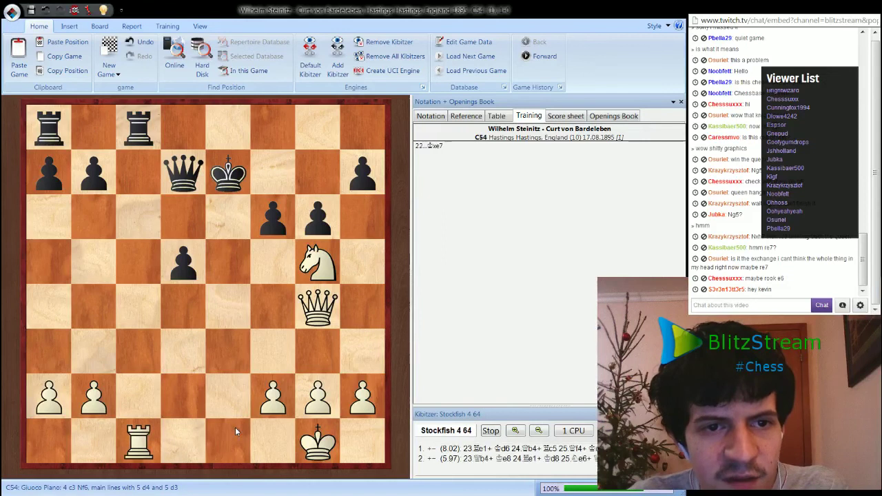
key("Left")
key("Right")
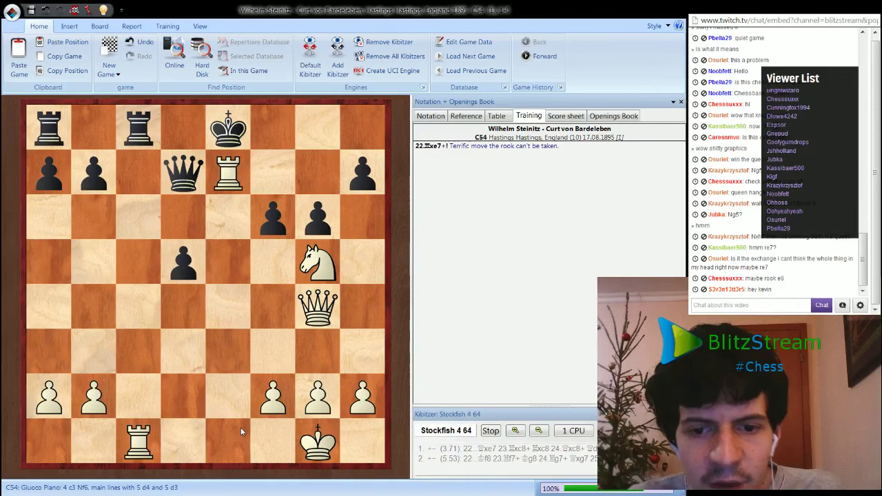
Close the engine, advance to 22...Kf8 23.Rf7+, and try ...Qxf7 Nxf7 with a rook check on c1.
key("shift+alt+F2")
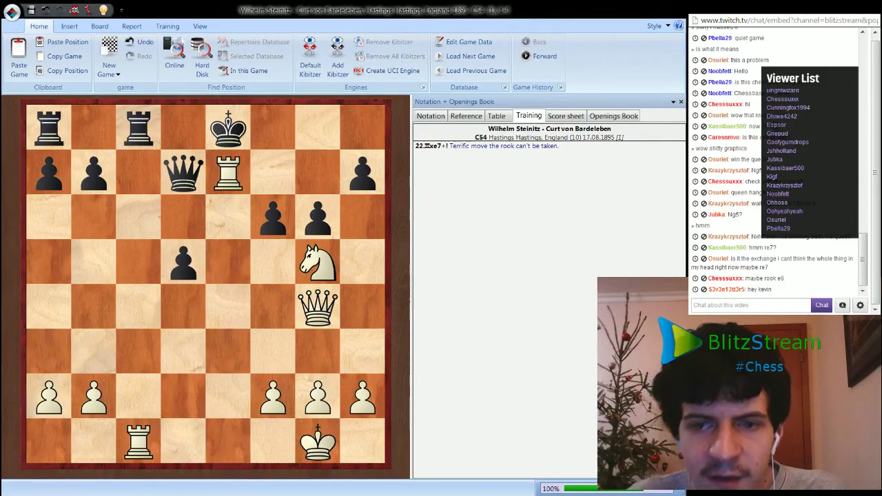
key("Right")
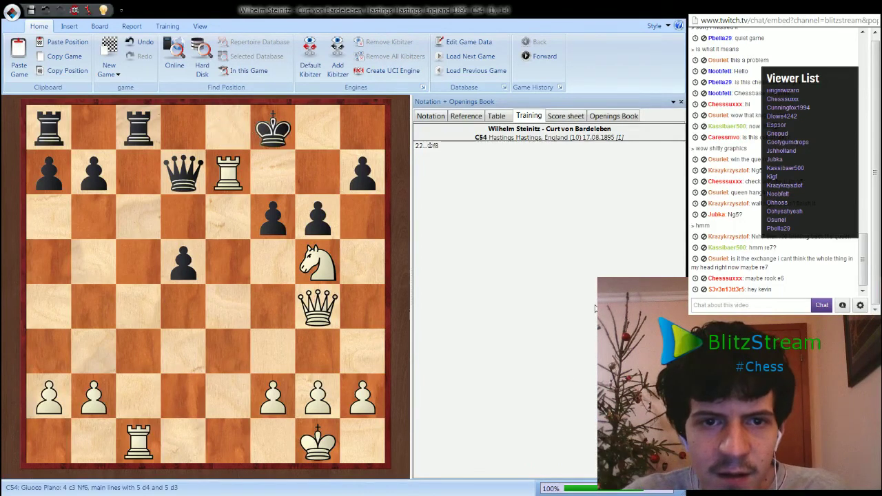
key("Right")
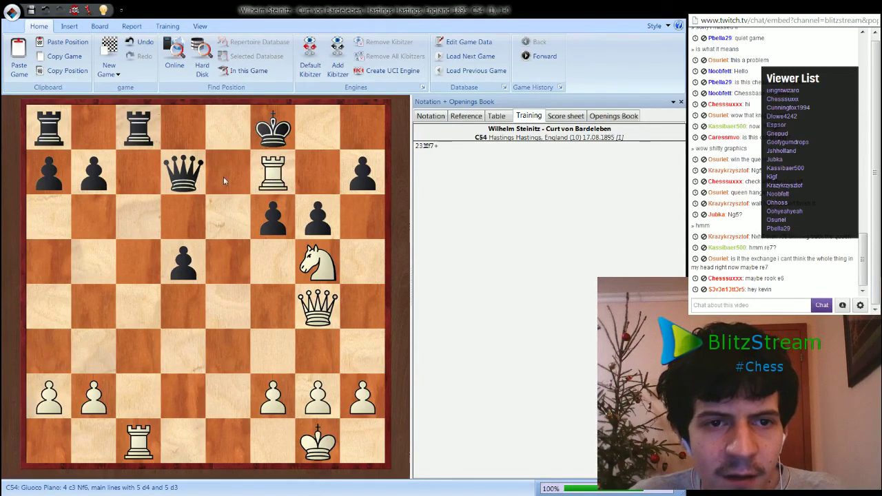
left_click_drag(185, 174, 263, 176)
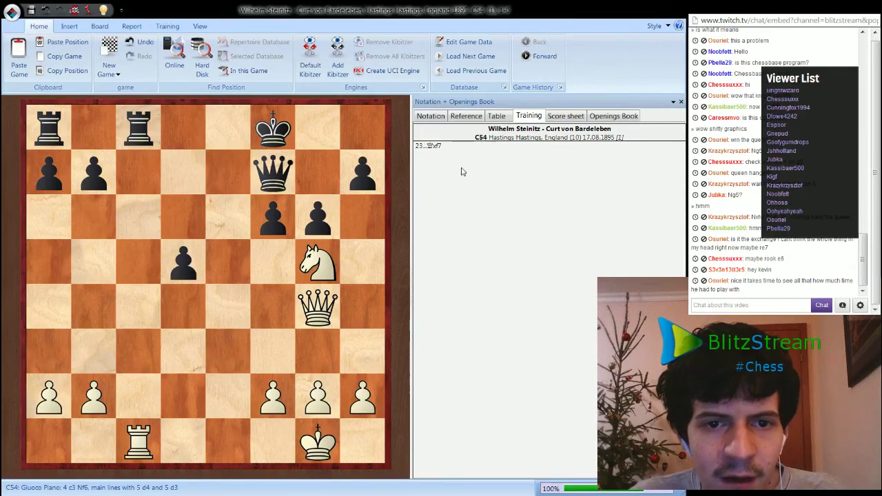
left_click_drag(317, 262, 279, 177)
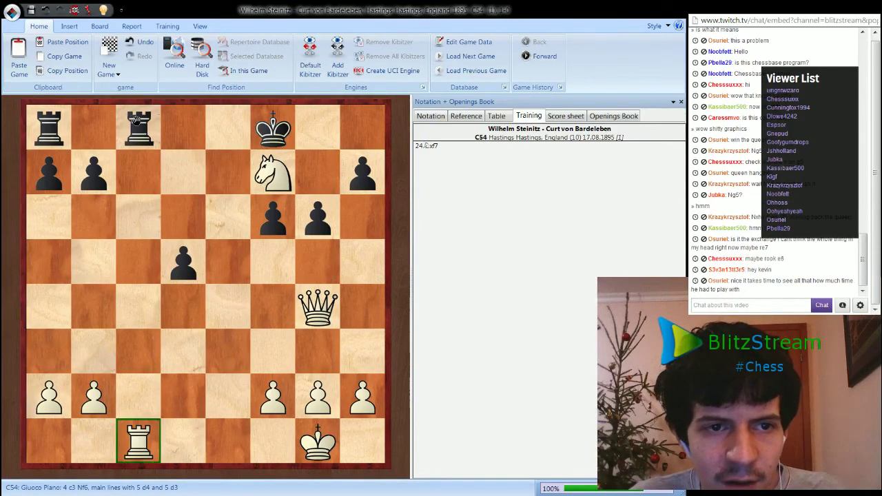
left_click(137, 120)
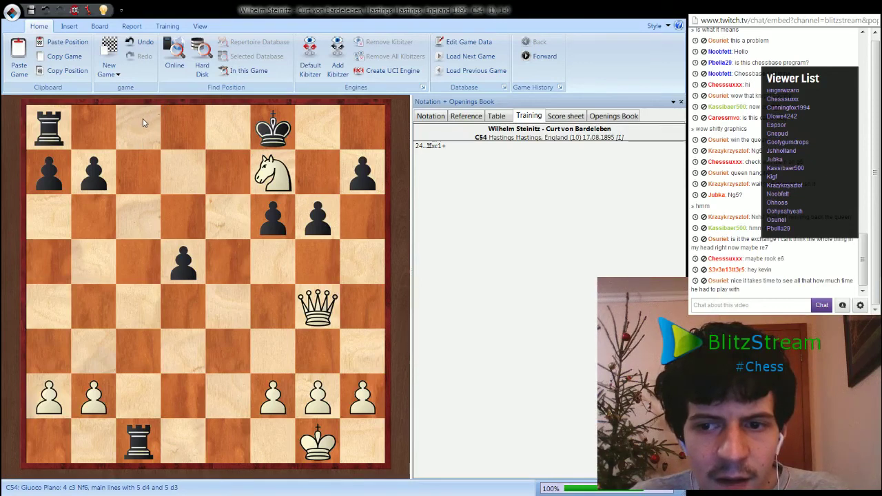
Back at 23.Rf7+, test ...Qxf7 Rxc8 Rxc8 25.Qxc8+.
key("Left")
key("Left")
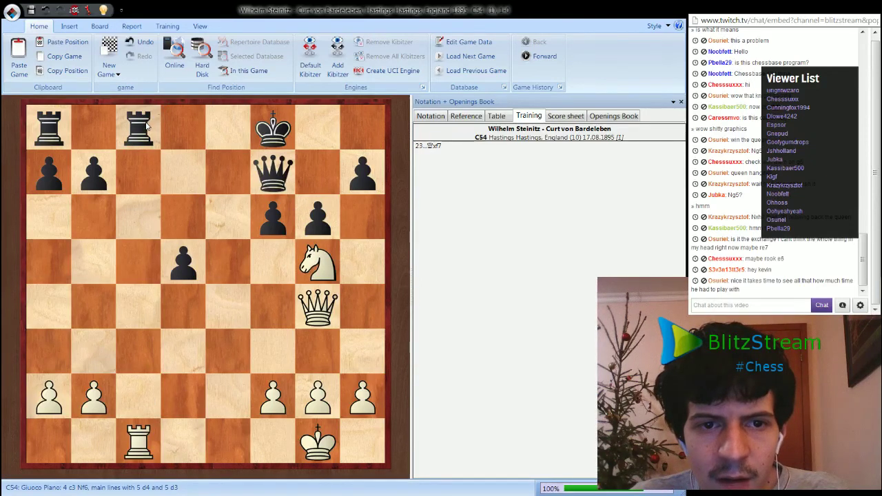
key("Left")
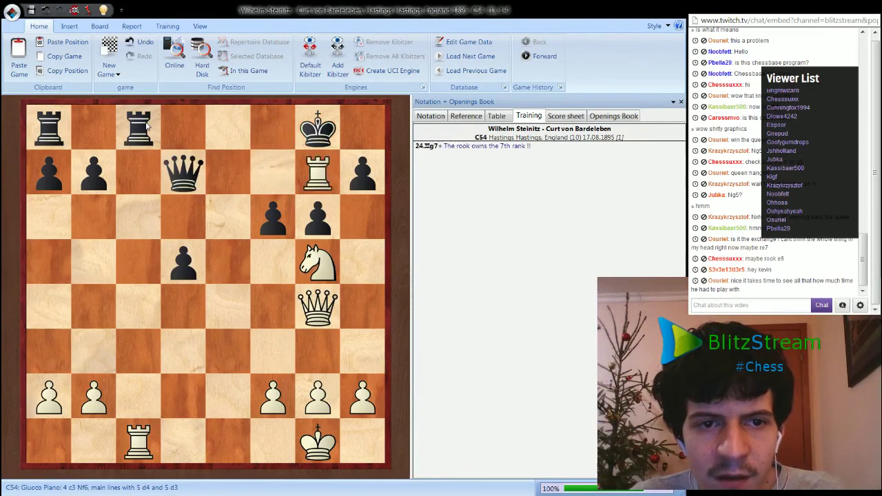
key("Right")
key("Left")
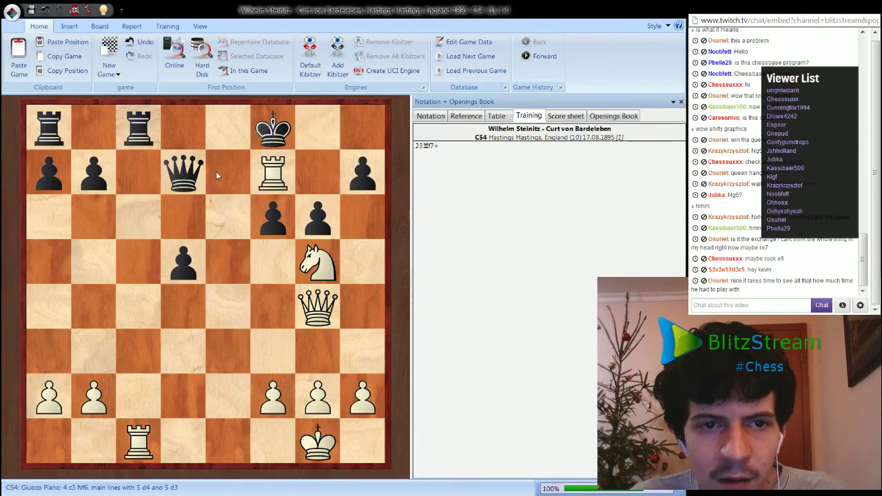
left_click_drag(204, 172, 256, 174)
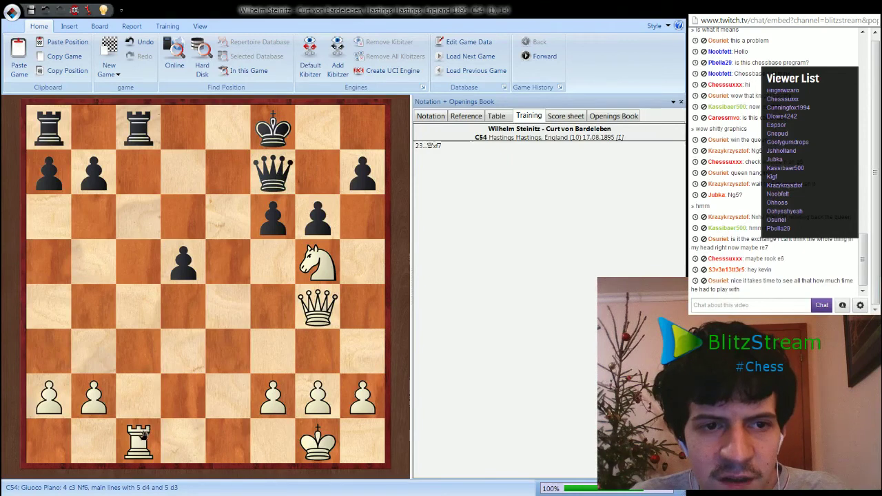
left_click_drag(141, 438, 135, 125)
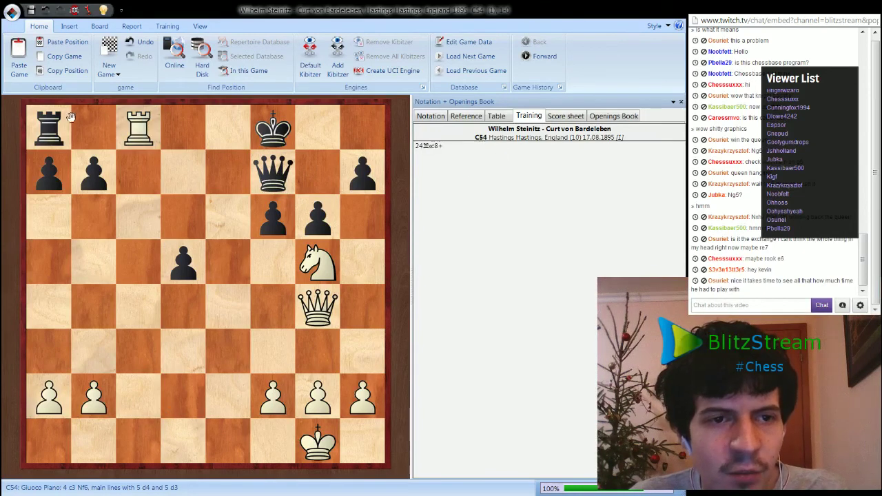
left_click_drag(70, 117, 138, 127)
left_click(319, 307)
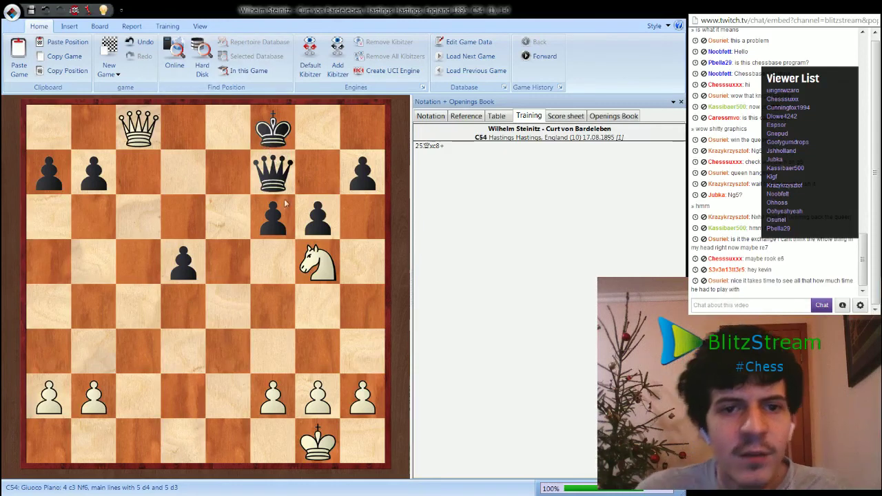
Return to the game and advance through 23...Kg8 to 24.Rg7+, 'The rook owns the 7th rank !!'.
key("Left")
key("Left")
key("Left")
key("Left")
key("Left")
key("Left")
key("Right")
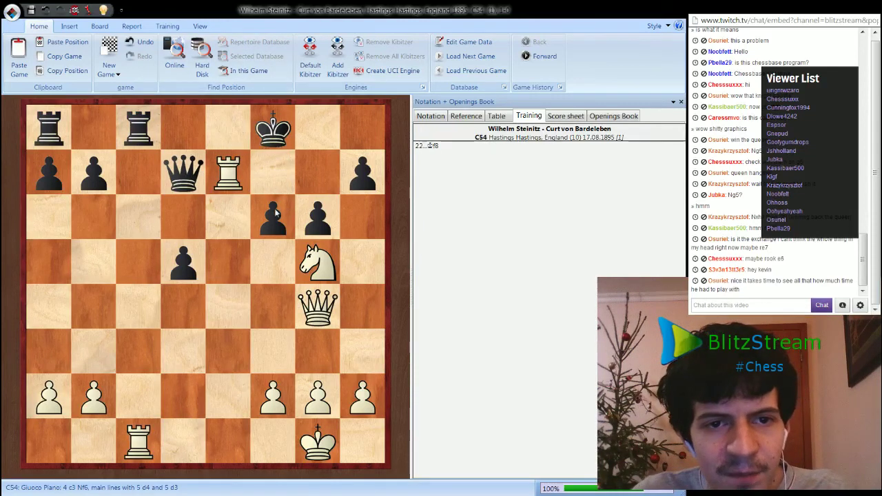
key("Right")
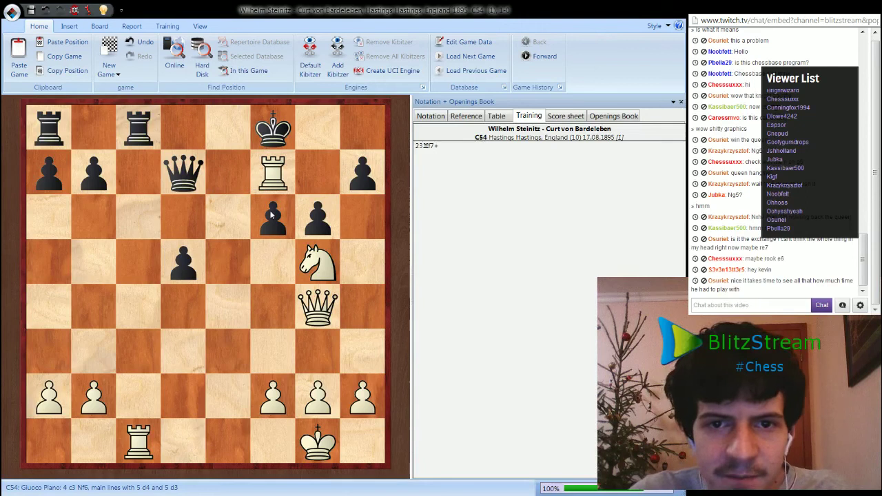
key("Right")
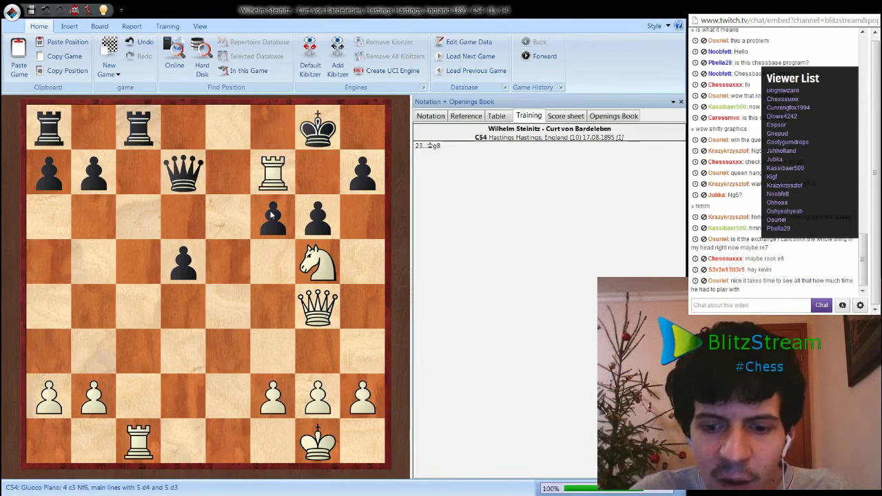
key("Right")
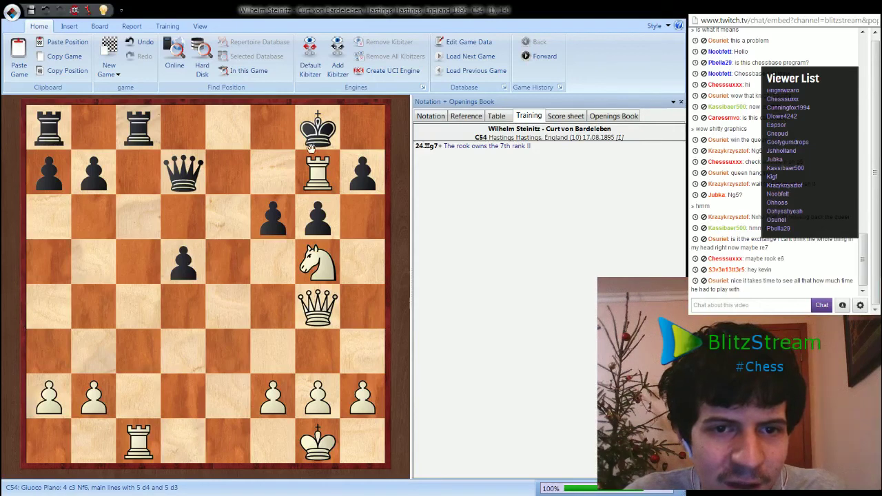
Try 24...Kxg7 25.Qxd7+, then advance to 24...Kh8 25.Rxh7+ with the mate-in-ten resignation note.
left_click_drag(312, 148, 316, 172)
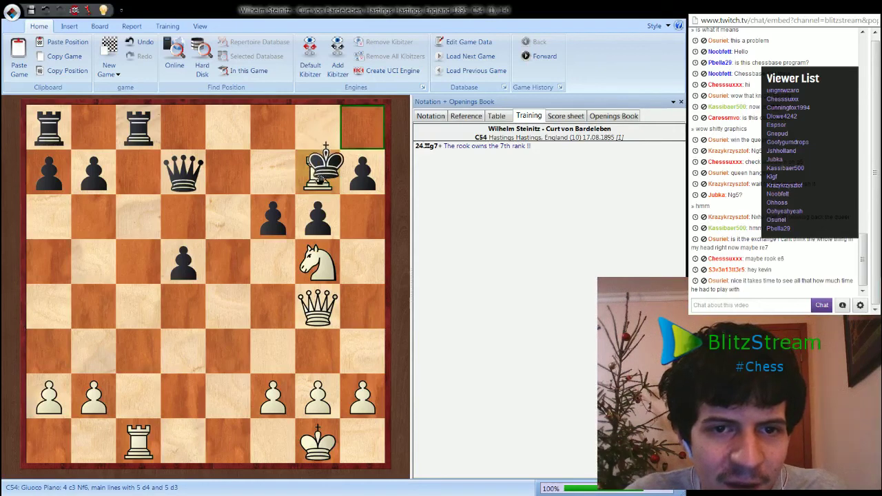
left_click(311, 307)
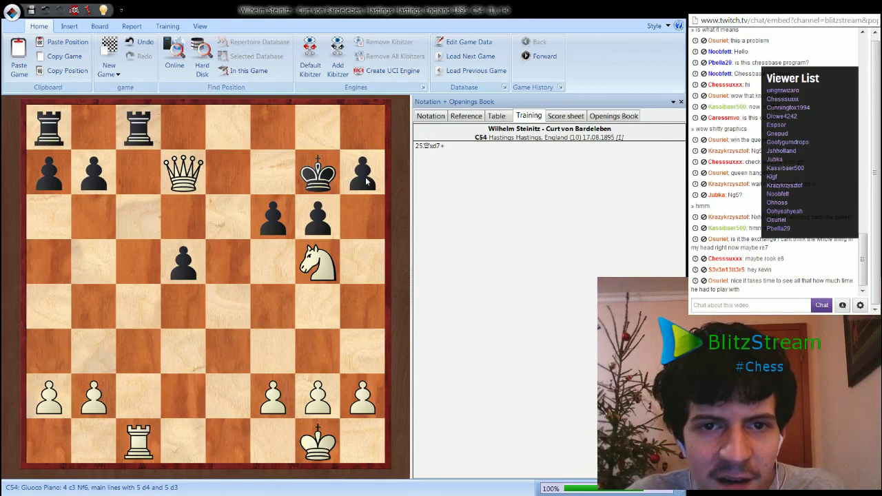
key("Left")
key("Left")
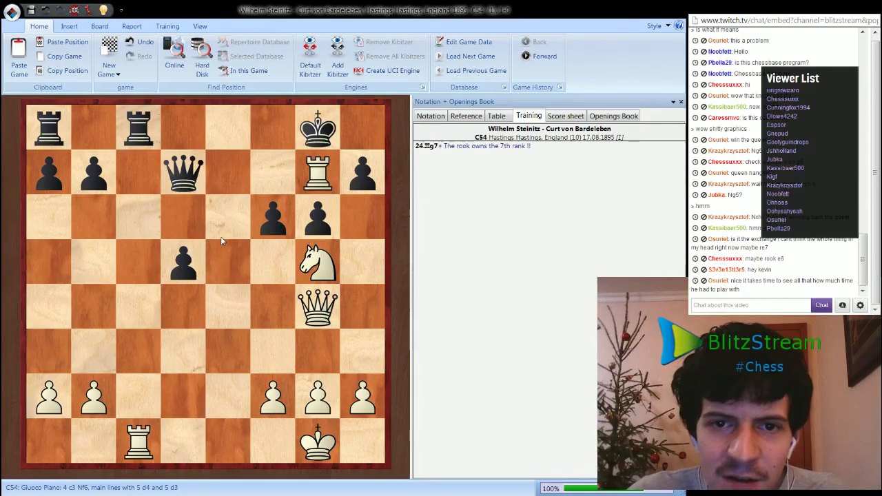
key("Right")
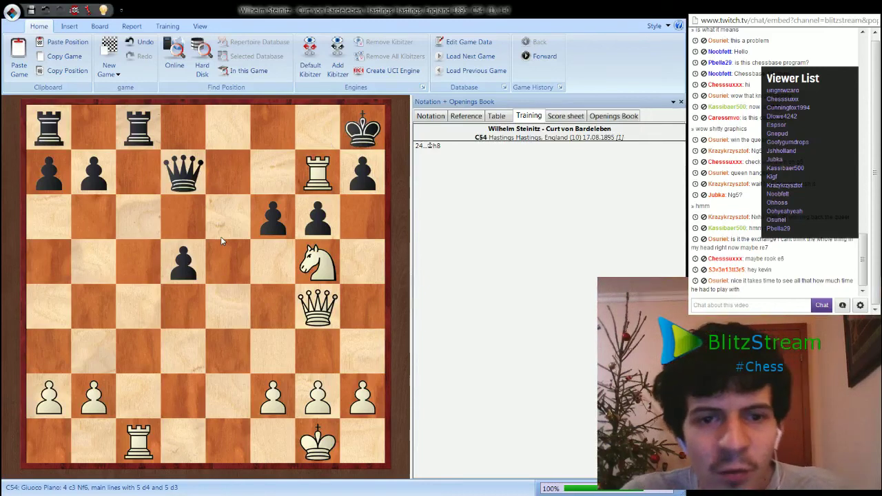
key("Right")
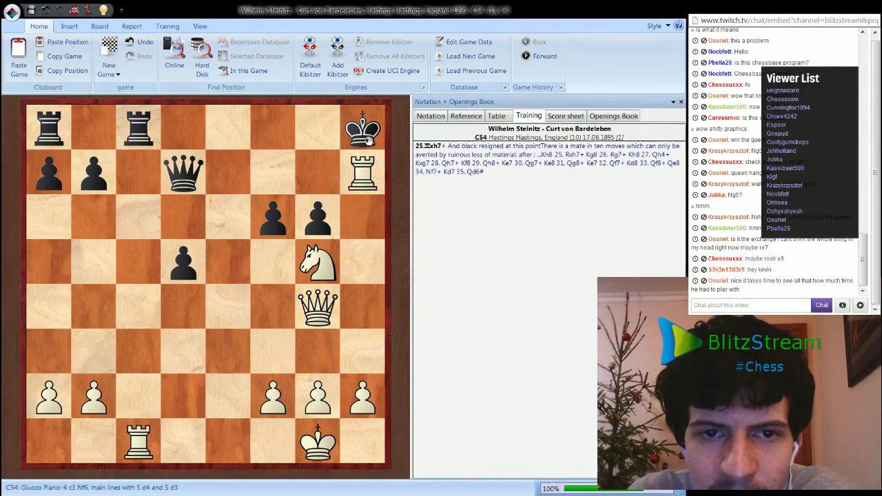
Enter Black's king to g8, White's Qh4+ check, and the black king capturing on g7.
left_click_drag(366, 138, 322, 141)
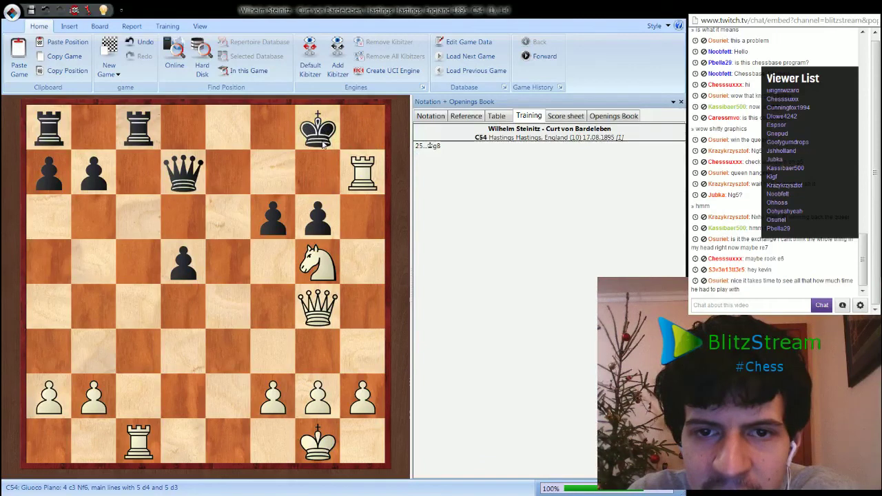
key("Left")
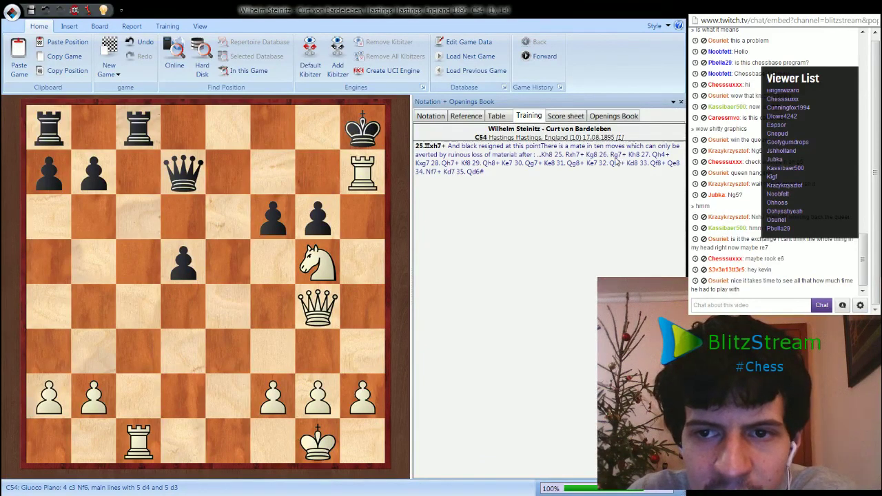
mouse_move(371, 145)
left_mouse_down()
mouse_move(326, 140)
mouse_move(363, 135)
left_mouse_up()
left_click_drag(330, 303, 363, 308)
left_click_drag(379, 135, 324, 177)
Add the queen checks Qh7+, Qh8+, Qg7+ and Qg8+ as Black's king goes to e7 and e8.
left_click_drag(373, 314, 285, 148)
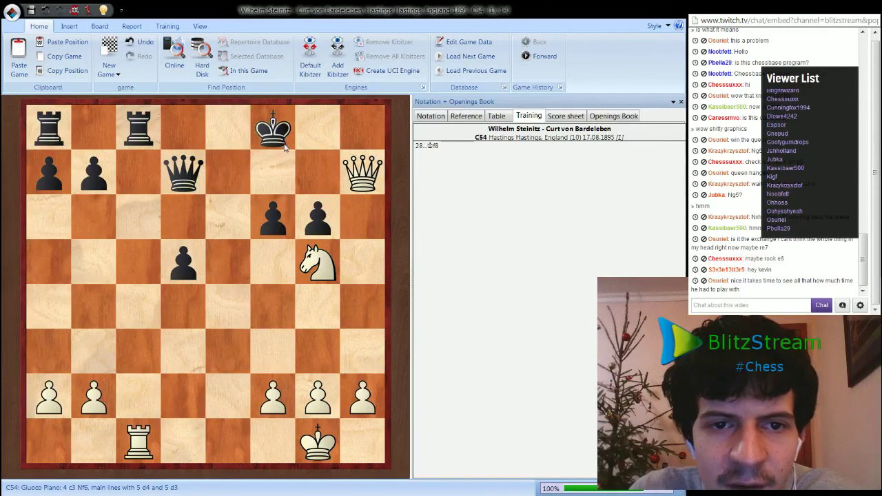
left_click_drag(365, 167, 365, 138)
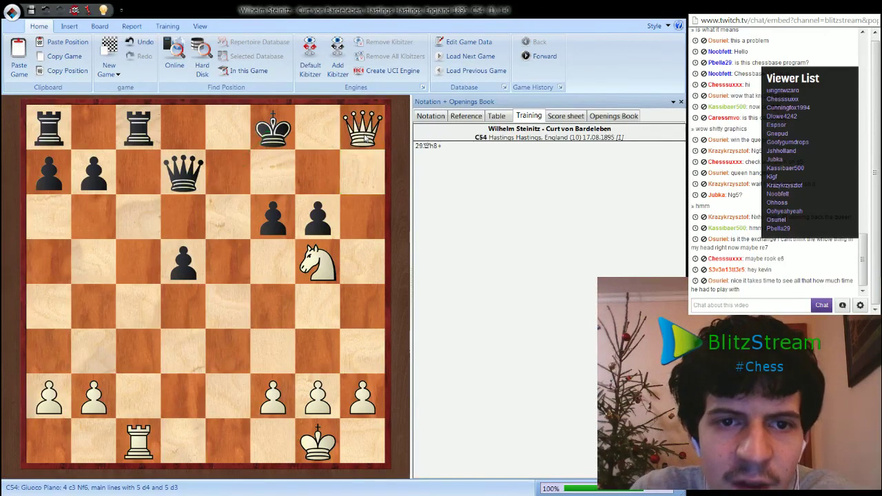
left_click_drag(275, 136, 227, 171)
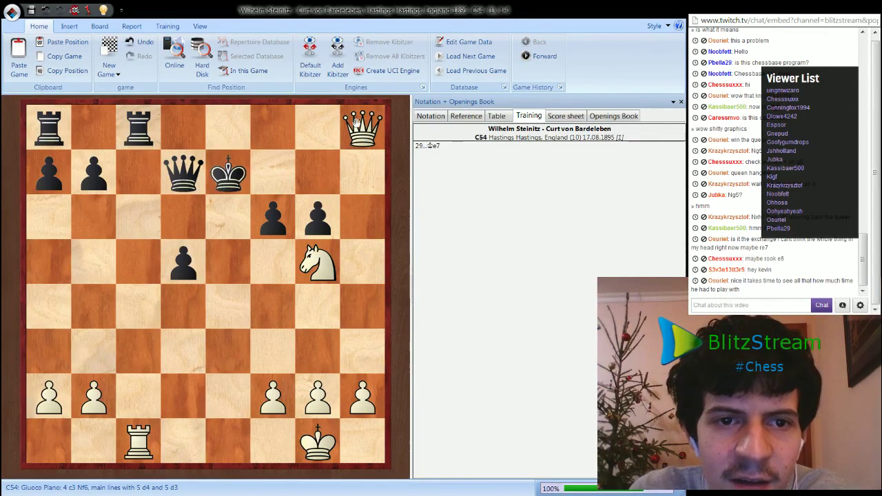
left_click_drag(357, 124, 317, 169)
left_click_drag(249, 181, 234, 145)
left_click_drag(317, 170, 317, 129)
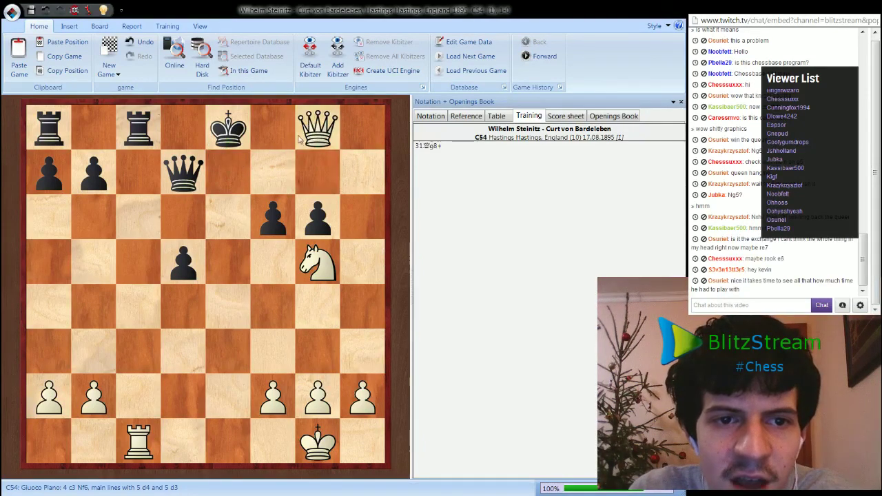
Finish with Ke7, Qf7+, the queen block on e8, Nf7+, Kd7 and Qd6#.
left_click_drag(233, 137, 234, 176)
left_click_drag(317, 126, 273, 126)
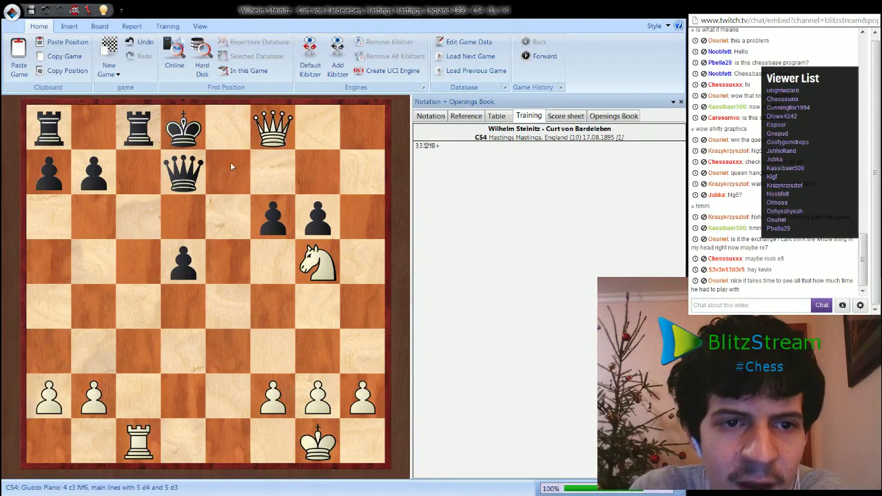
left_click_drag(198, 178, 228, 128)
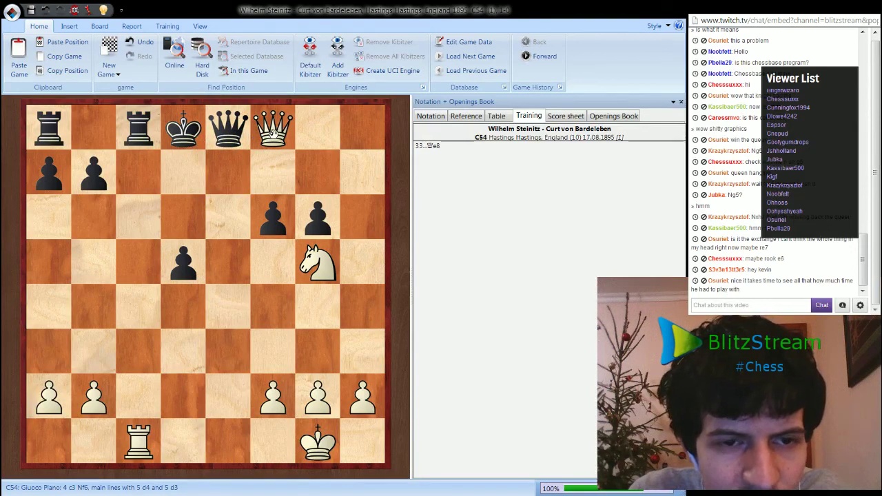
left_click(318, 256)
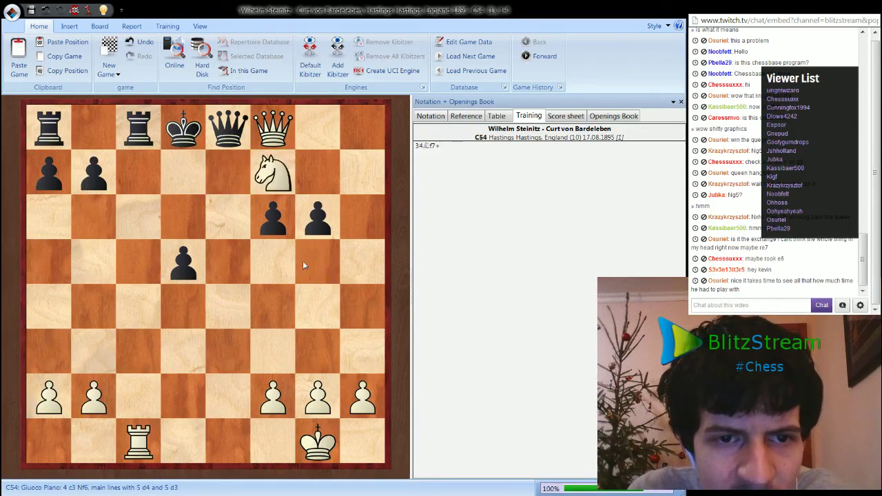
left_click(189, 138)
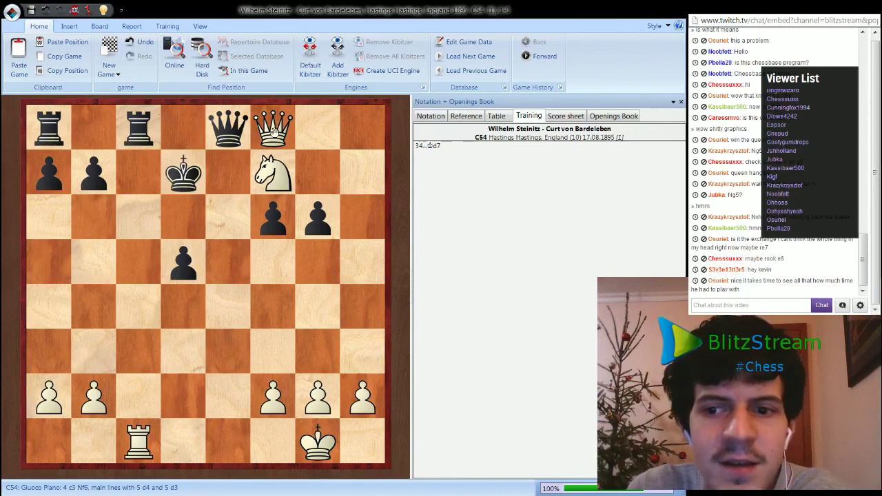
left_click(257, 133)
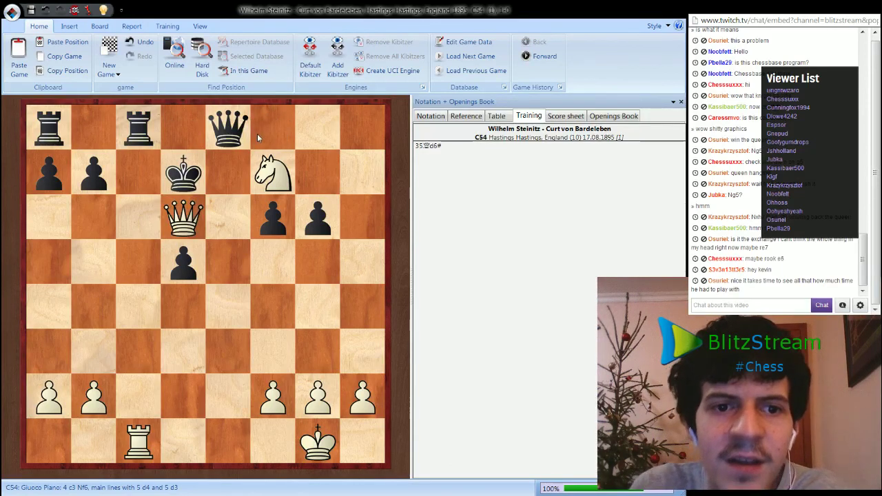